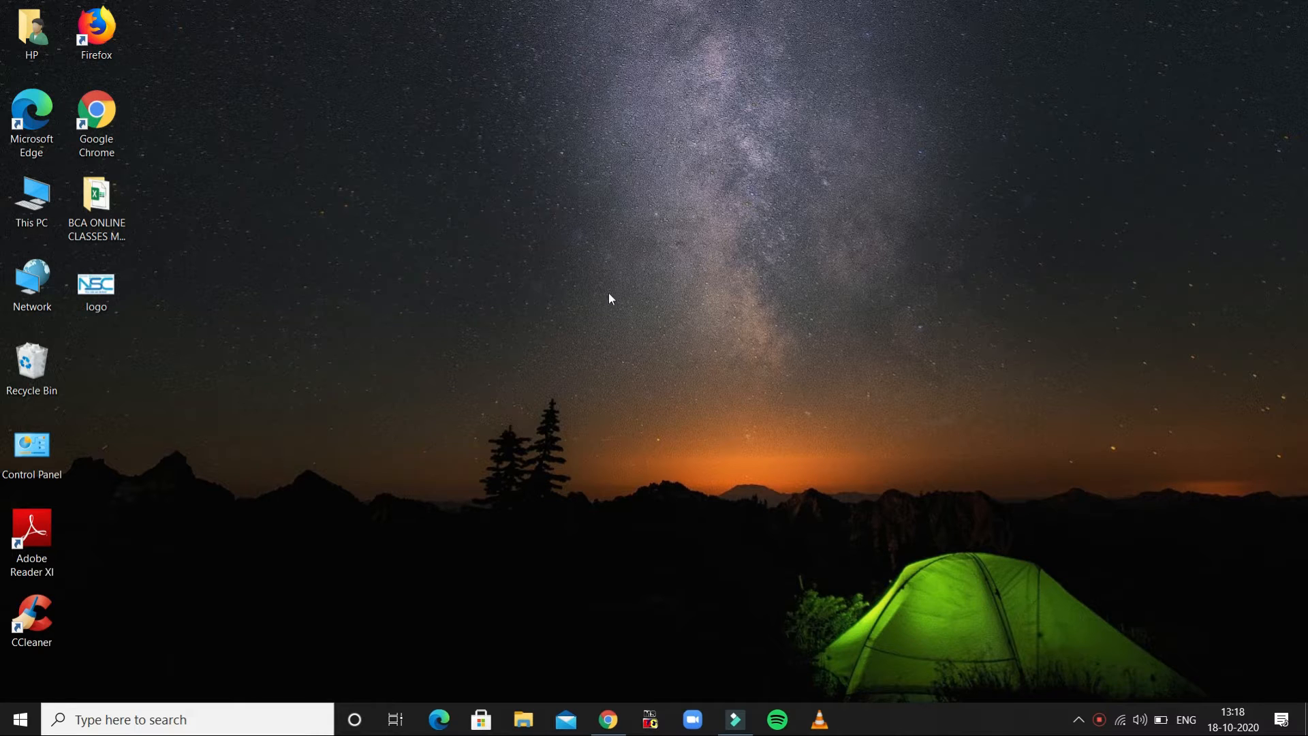
# - Launch Excel and open the recent workbook simple_interest
pyautogui.click(21, 720)
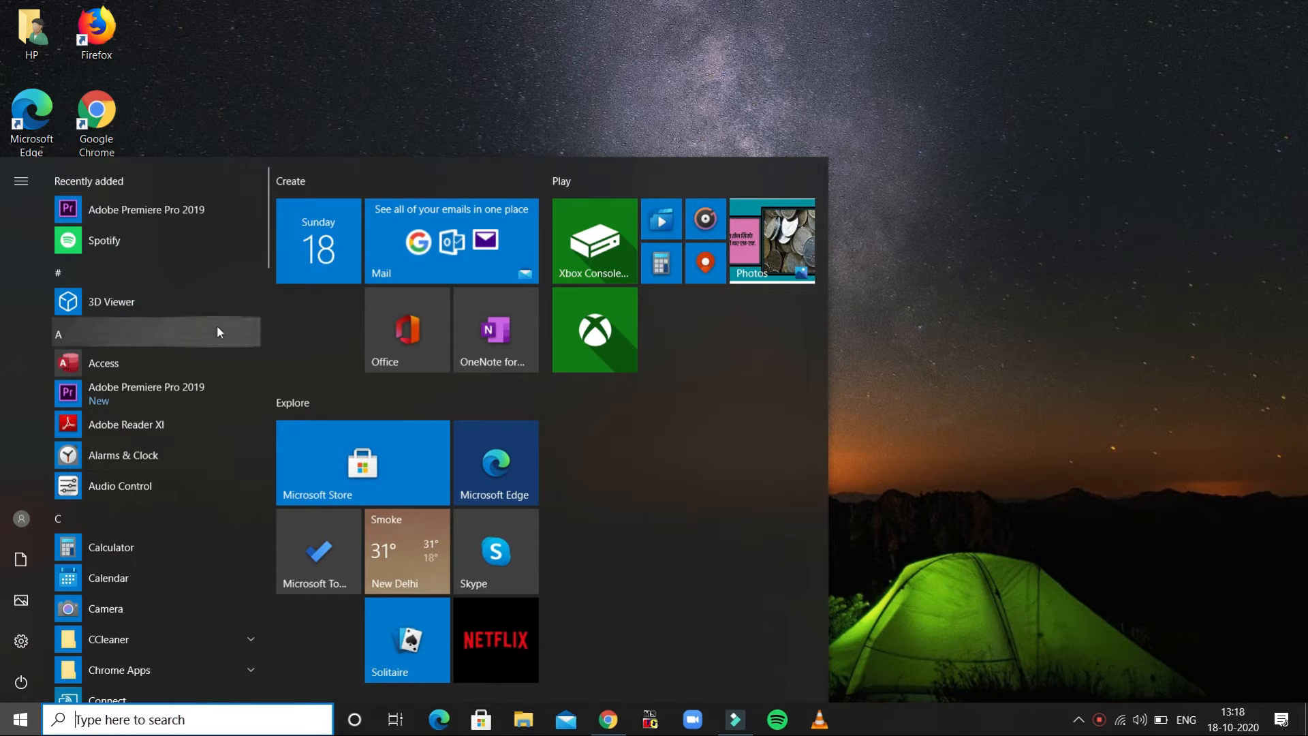
pyautogui.moveTo(267, 233); pyautogui.dragTo(266, 283)
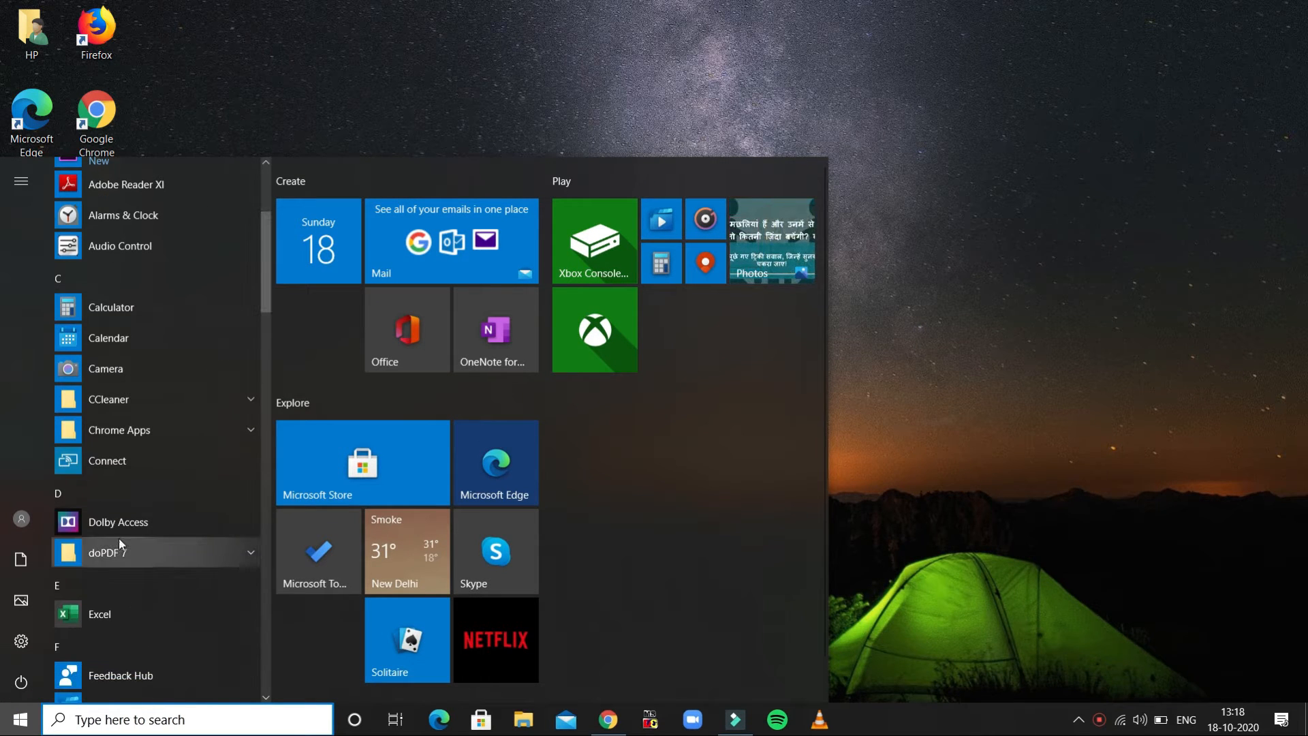
pyautogui.click(102, 606)
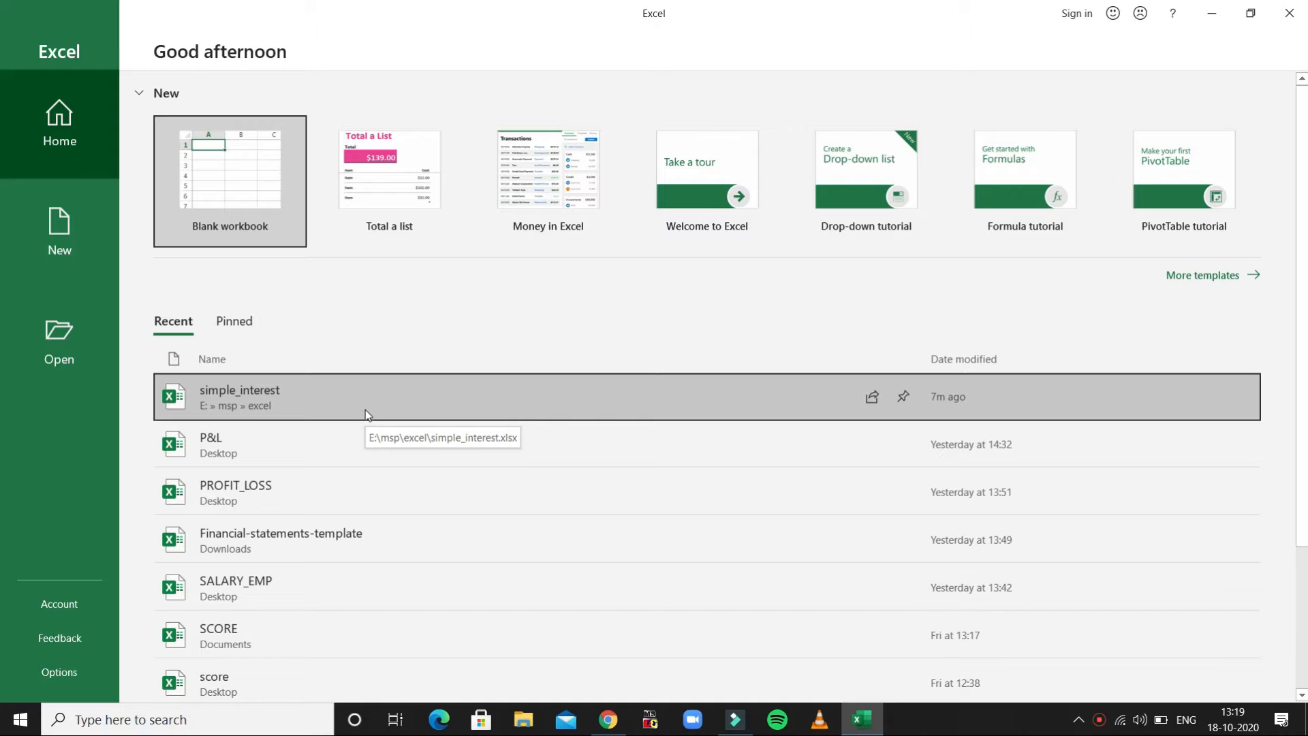
pyautogui.click(366, 410)
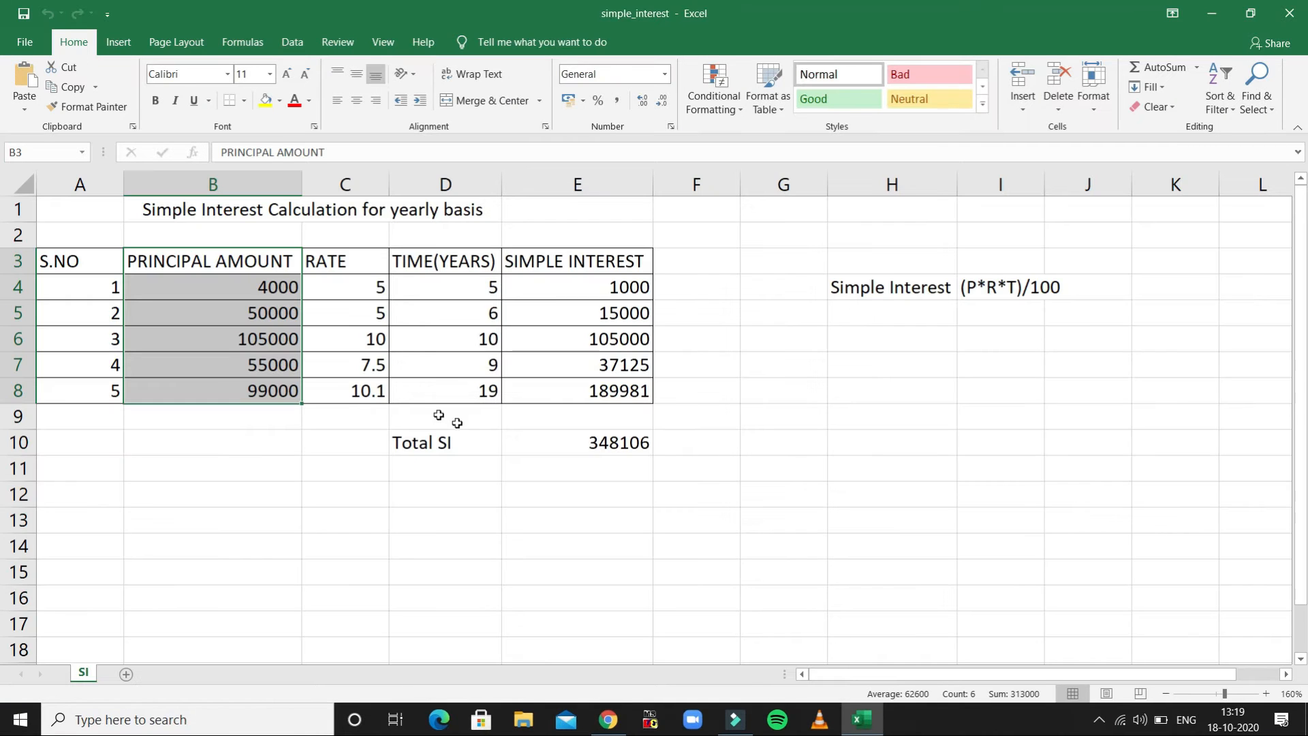
# - Add a new worksheet after the SI sheet and name it CI
pyautogui.click(126, 674)
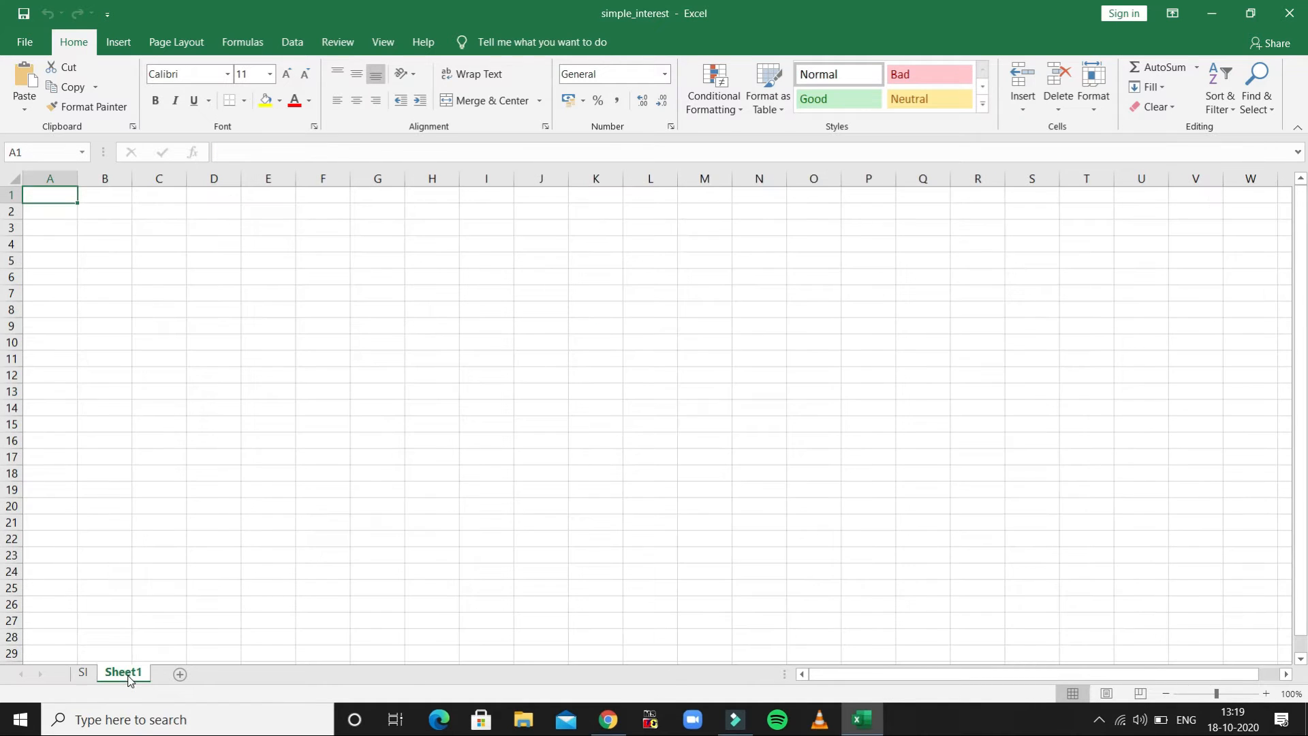
pyautogui.doubleClick(126, 674)
pyautogui.write('CI')
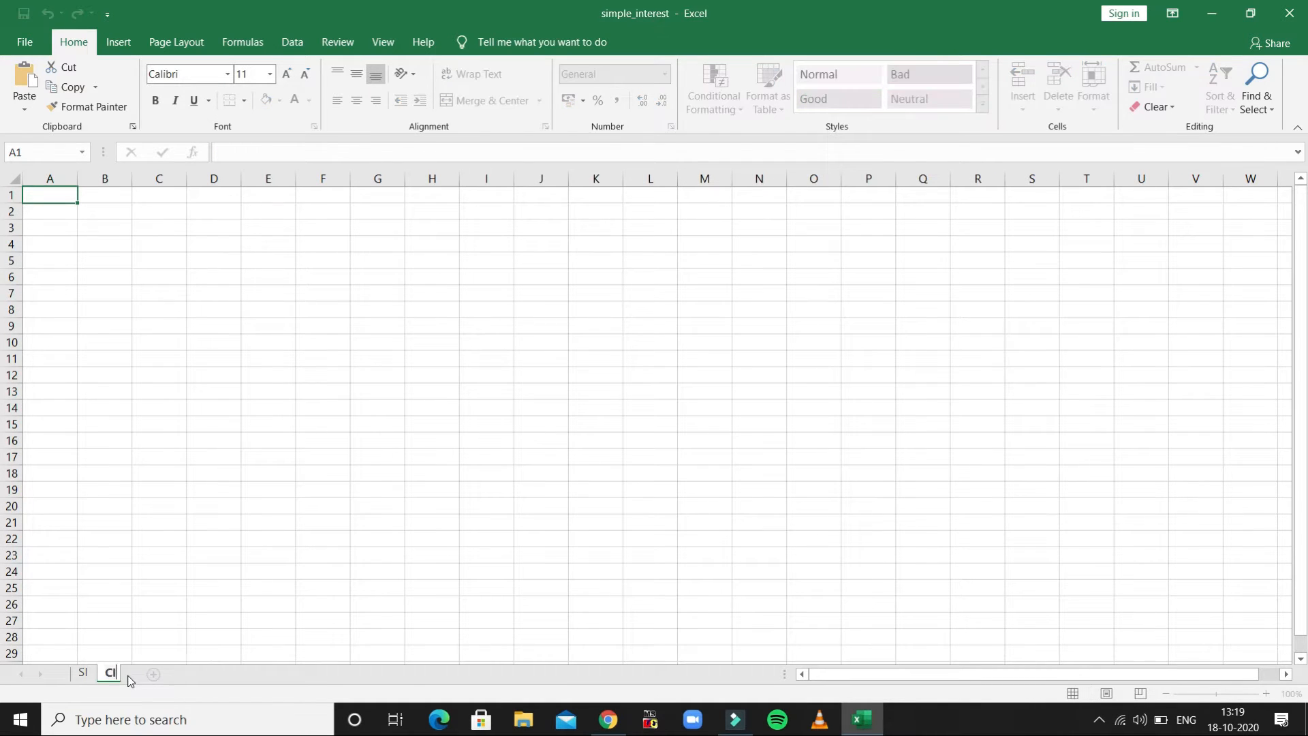
pyautogui.press('Return')
pyautogui.click(145, 648)
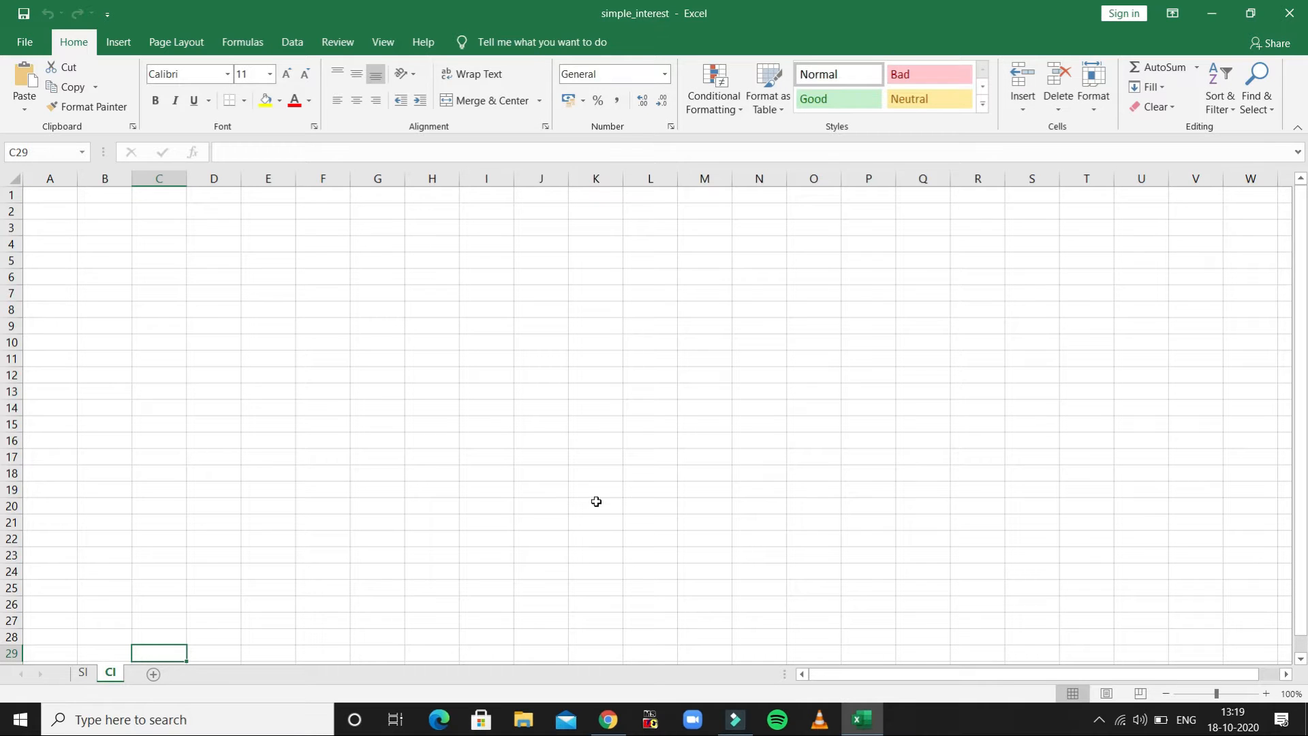
# - Enter the column heading S.NO in cell A2 of the CI sheet
pyautogui.click(1265, 693)
pyautogui.click(1265, 693)
pyautogui.click(1265, 693)
pyautogui.click(1265, 693)
pyautogui.click(1265, 693)
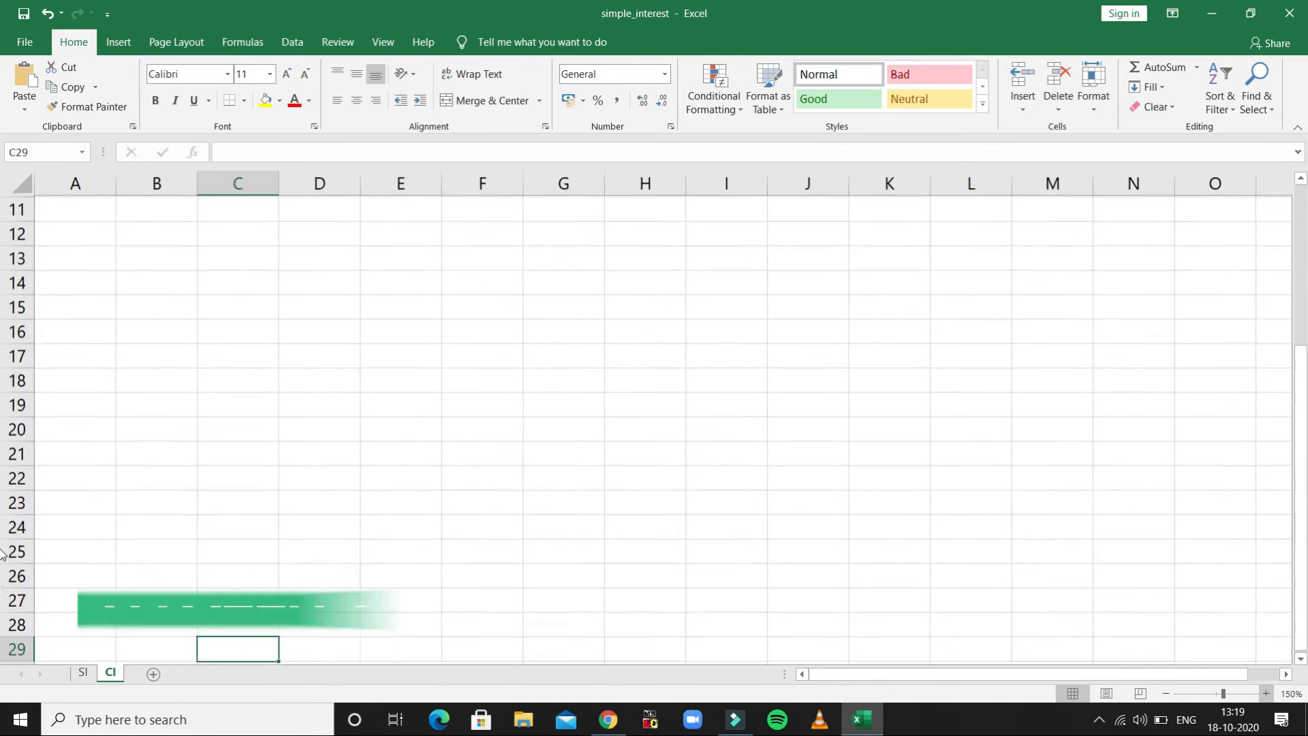
pyautogui.moveTo(1302, 475); pyautogui.dragTo(1302, 466)
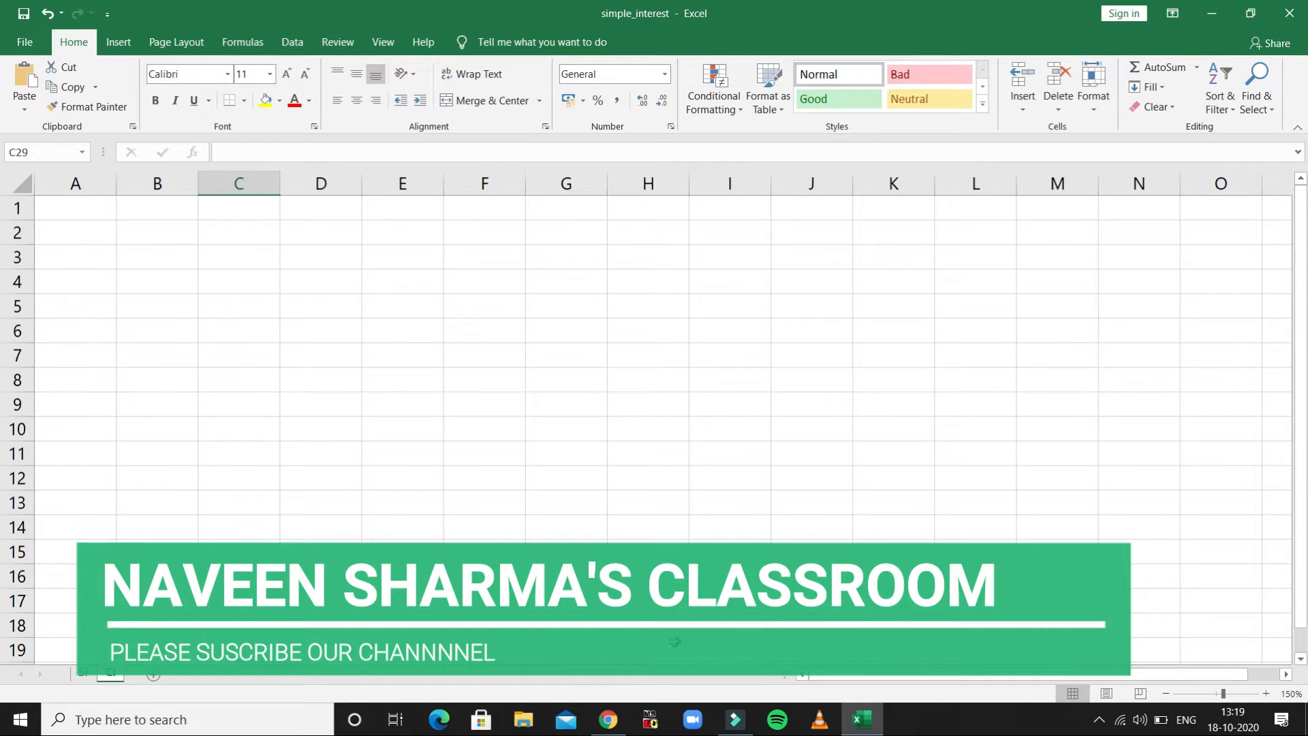
pyautogui.click(83, 230)
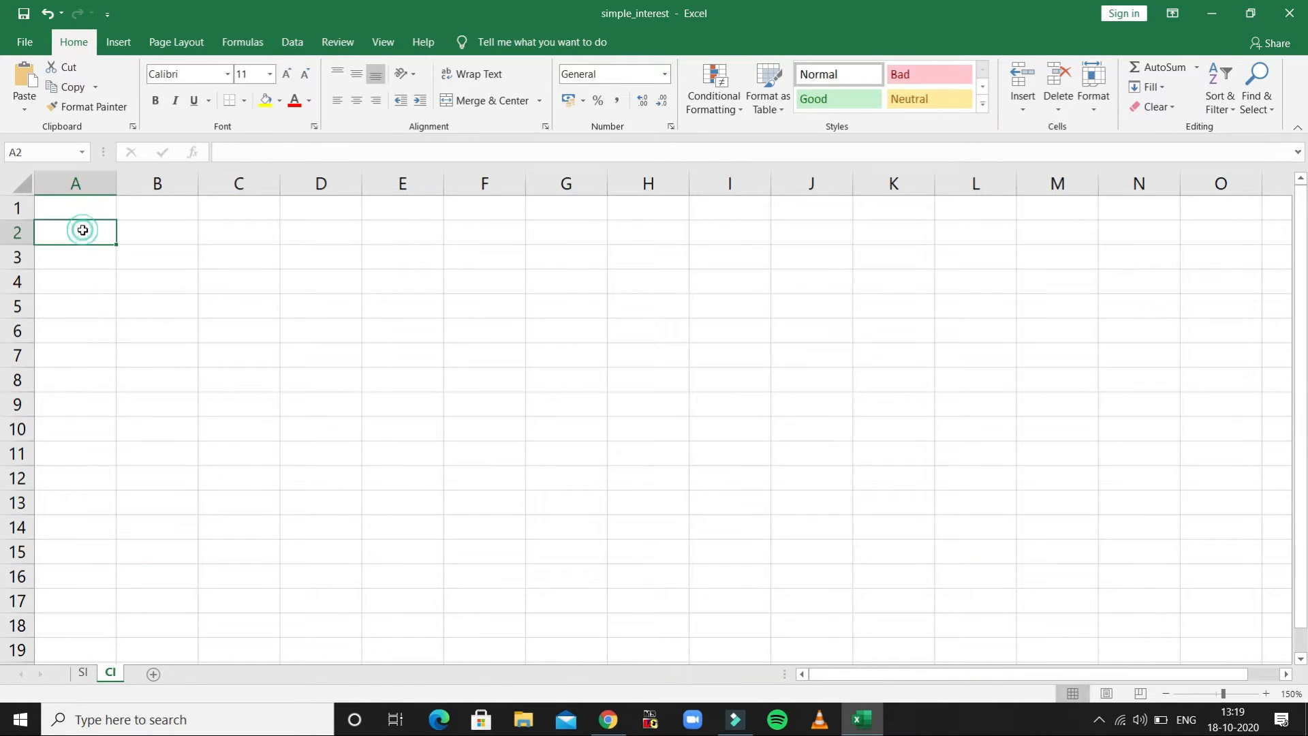
pyautogui.write('S.NO')
pyautogui.press('Tab')
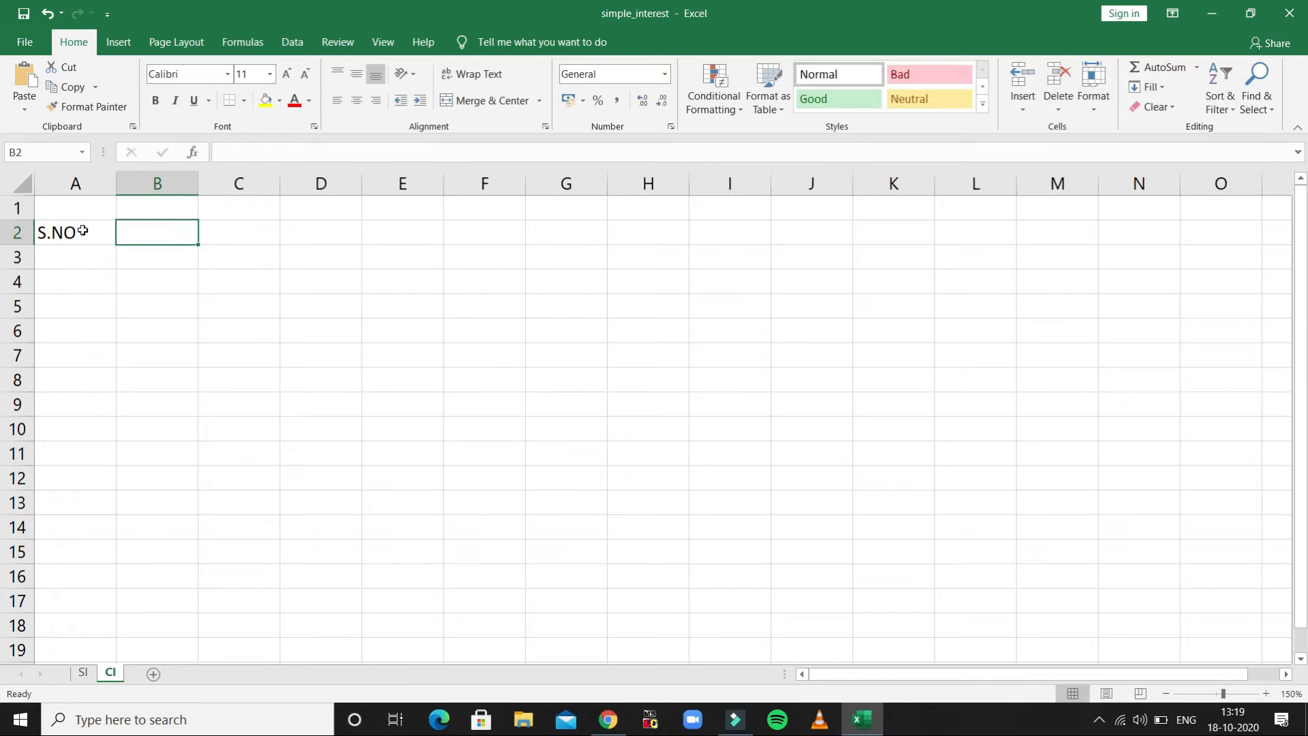
# - Enter the heading PRINCIPAL AMOUNT in cell B2 and fit the width of column B to the text
pyautogui.write('PRINCIPAL AMO')
pyautogui.press('BackSpace')
pyautogui.write('MOUNT')
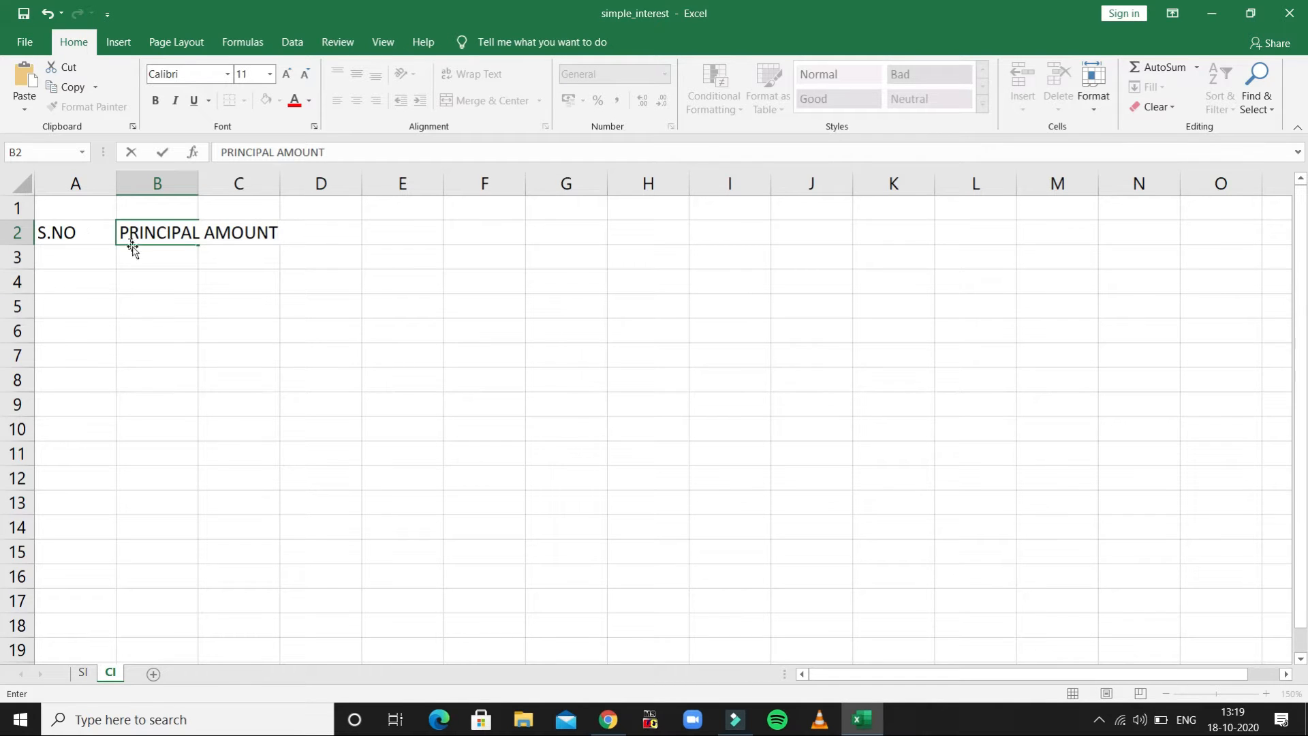
pyautogui.press('Return')
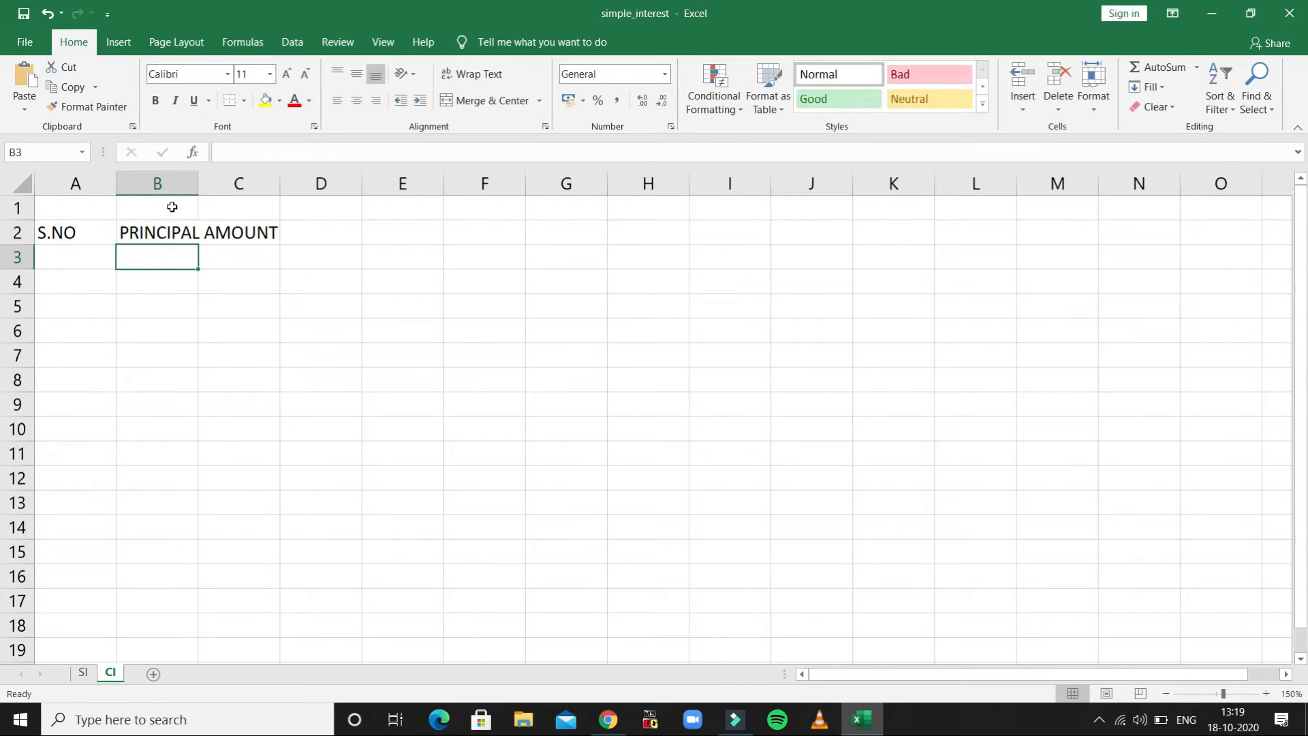
pyautogui.doubleClick(199, 183)
# - Enter the headings RATE in C2 and TIME(YEARS) in D2, and fit the width of column D to the text
pyautogui.click(311, 229)
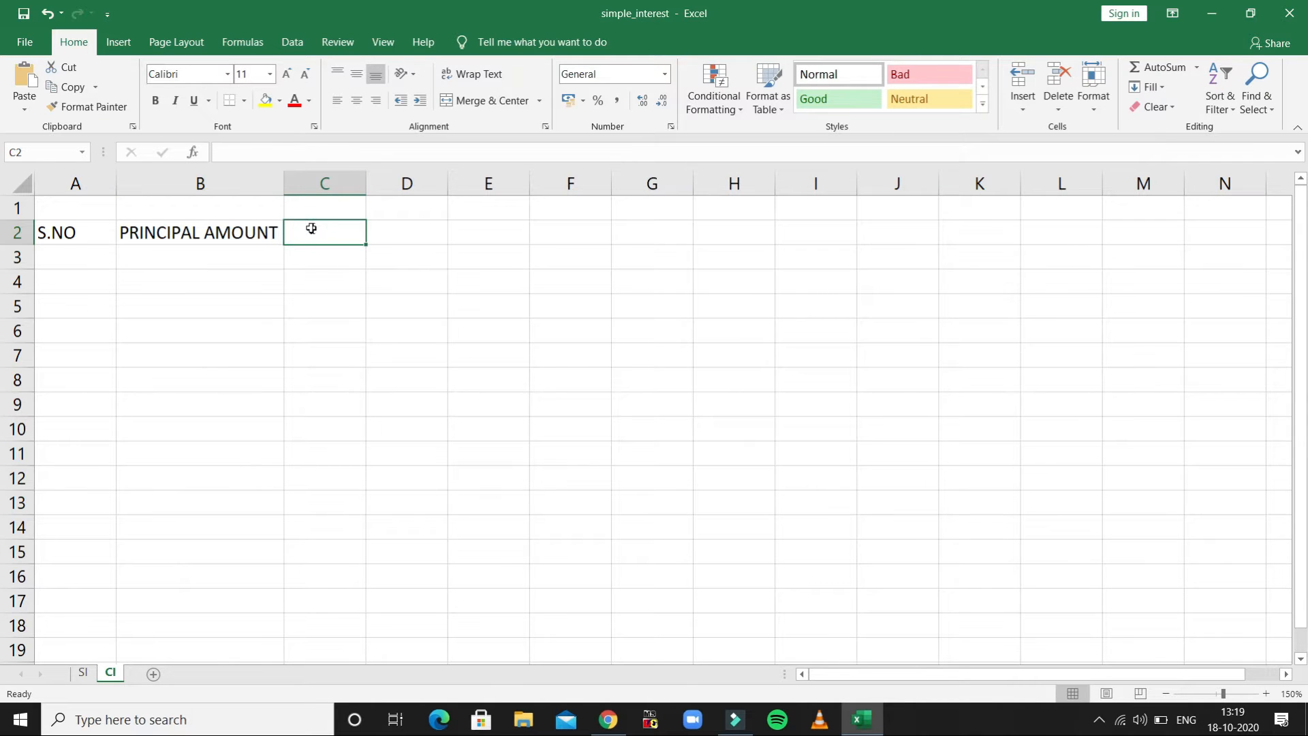
pyautogui.write('RATE')
pyautogui.press('Tab')
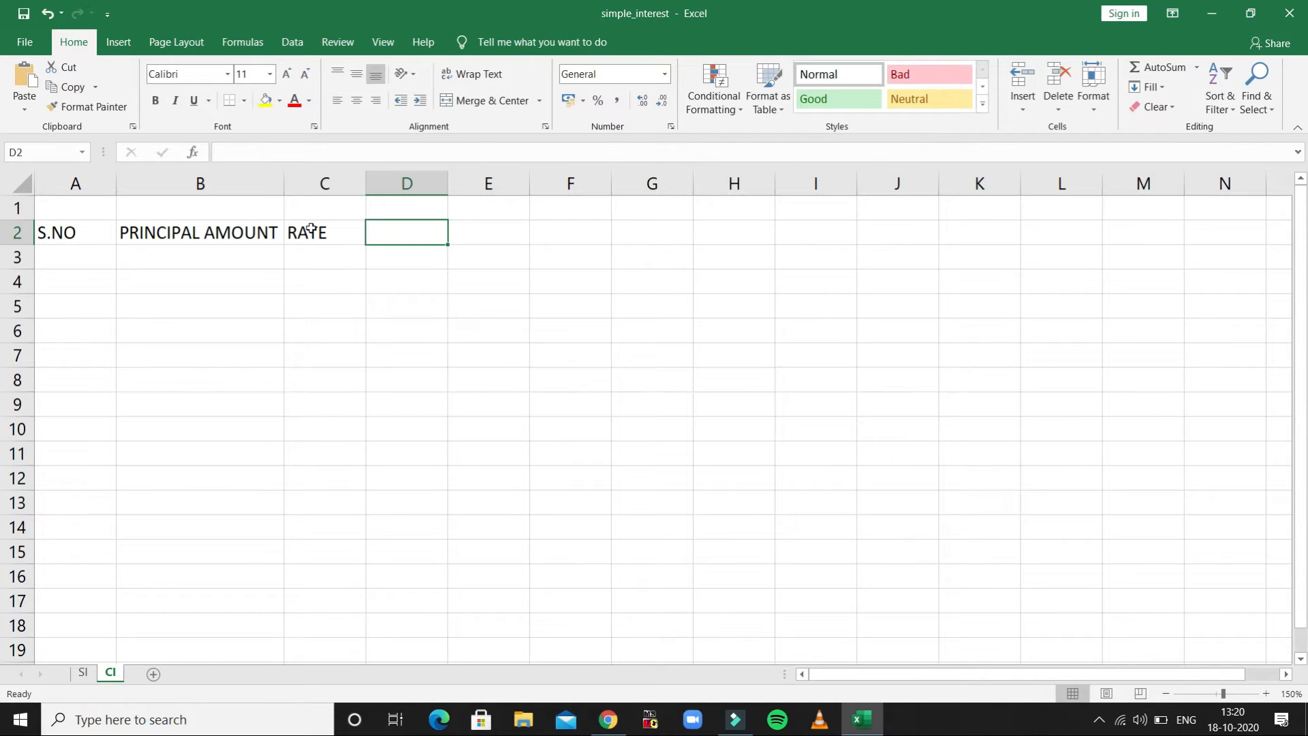
pyautogui.write('TIME')
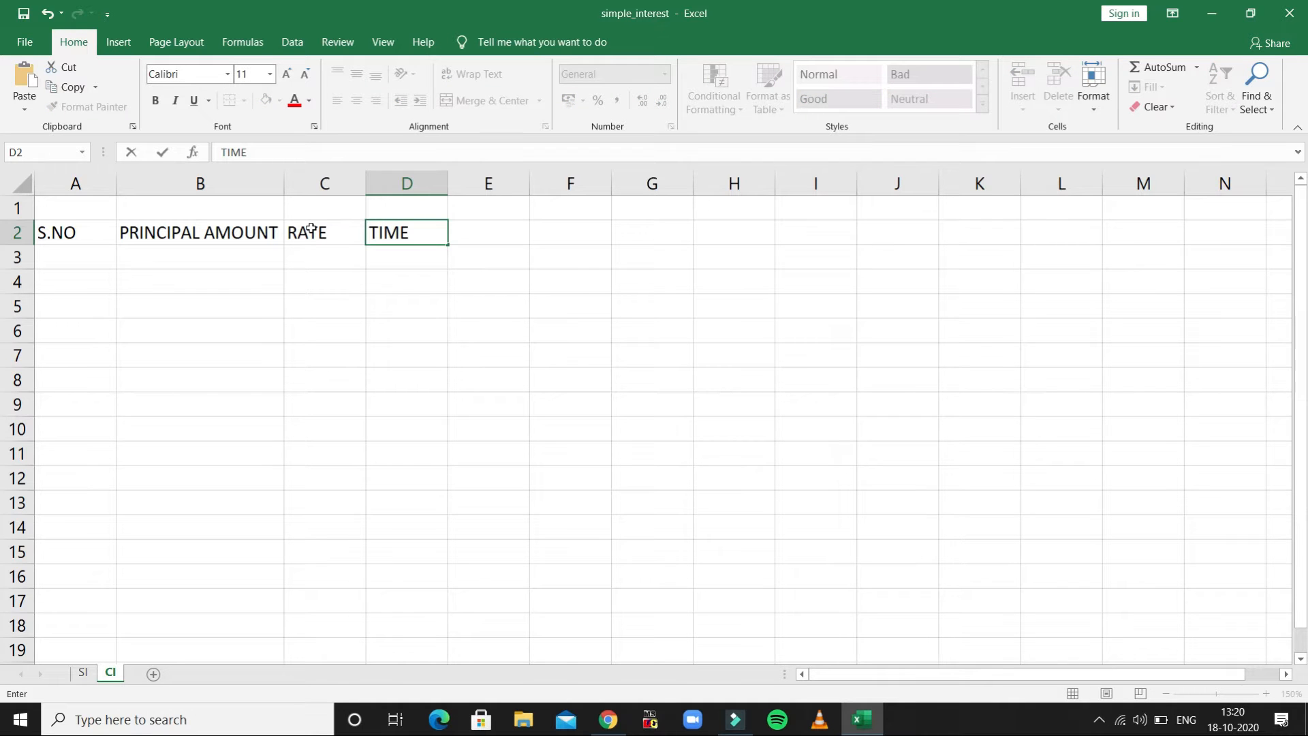
pyautogui.write('(YEARS)')
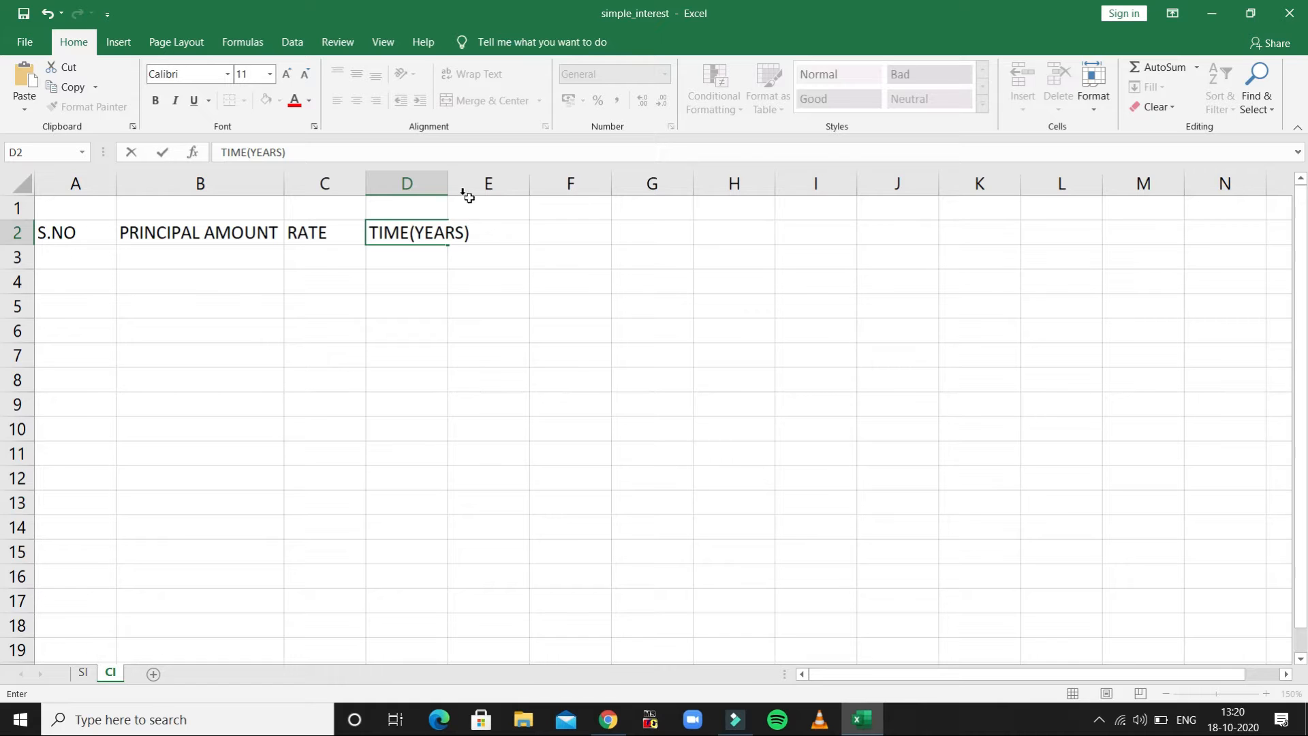
pyautogui.click(447, 178)
pyautogui.doubleClick(448, 180)
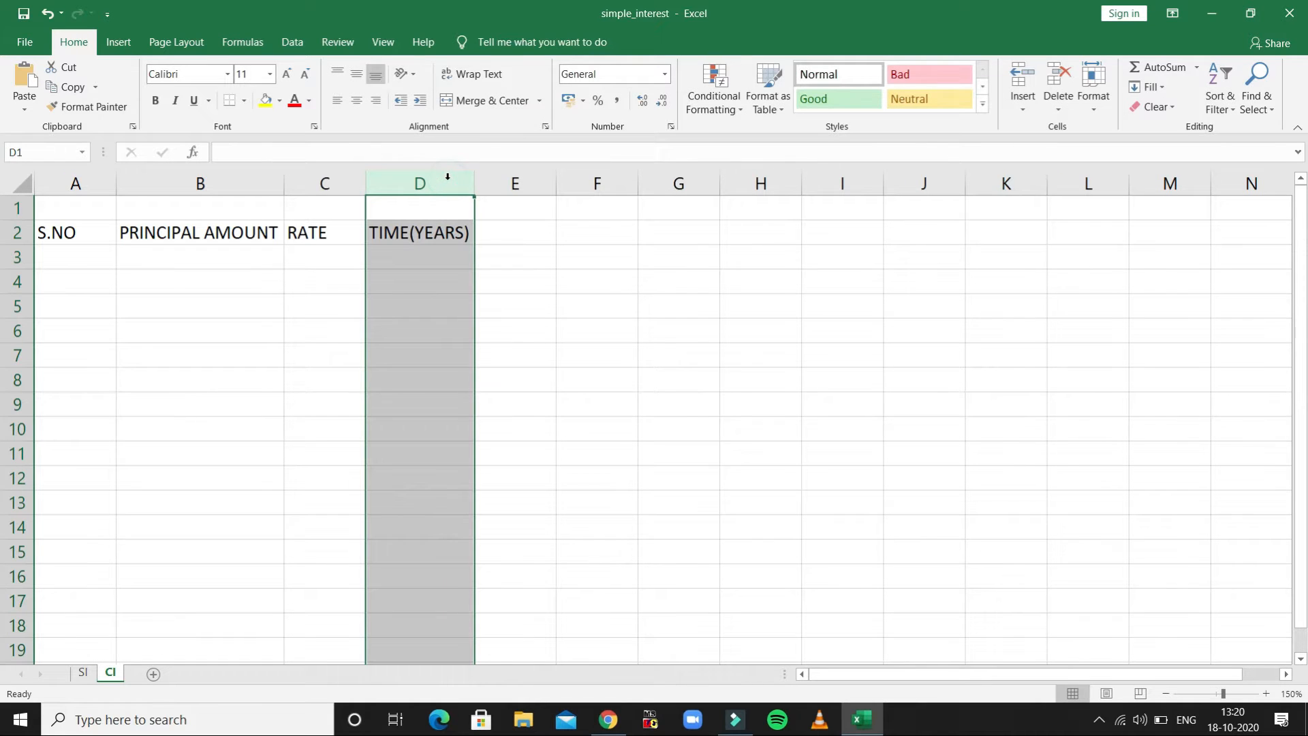
# - Fill row 3 with serial number 1, principal amount 50000, rate 5 and time 4 years
pyautogui.click(102, 257)
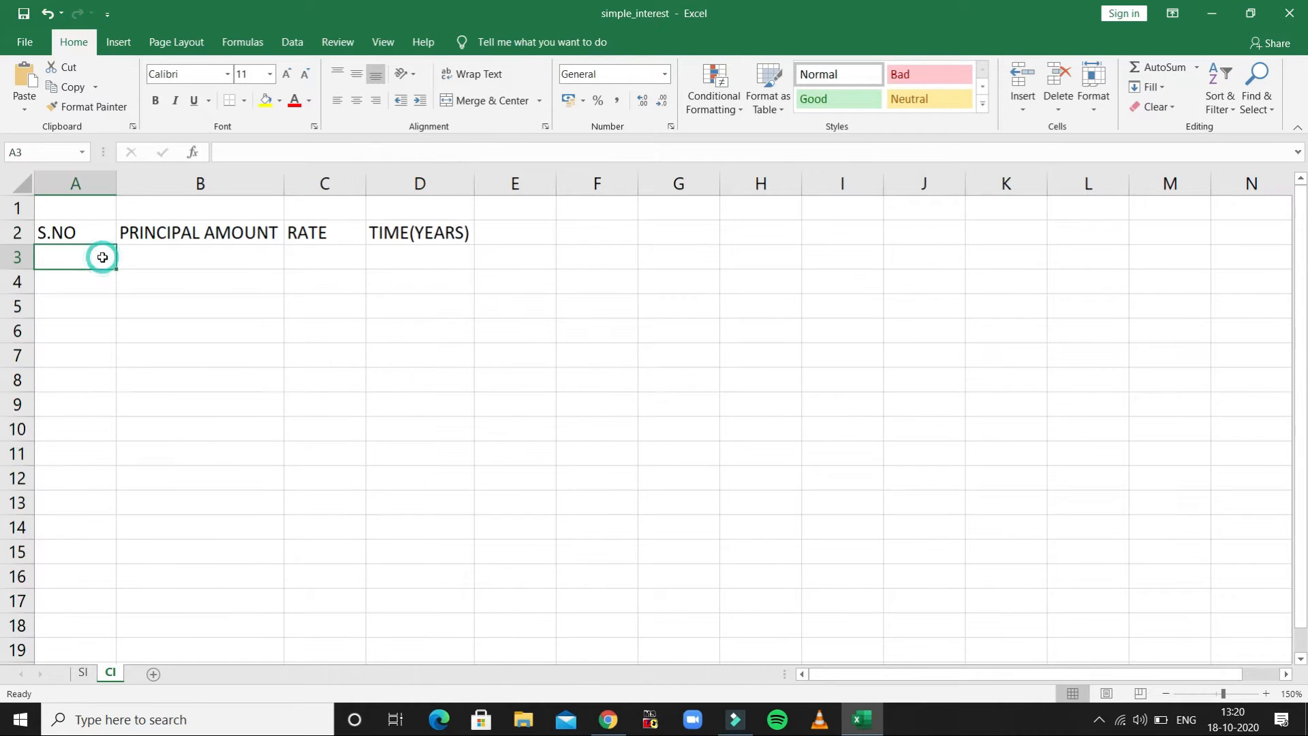
pyautogui.write('1')
pyautogui.press('Tab')
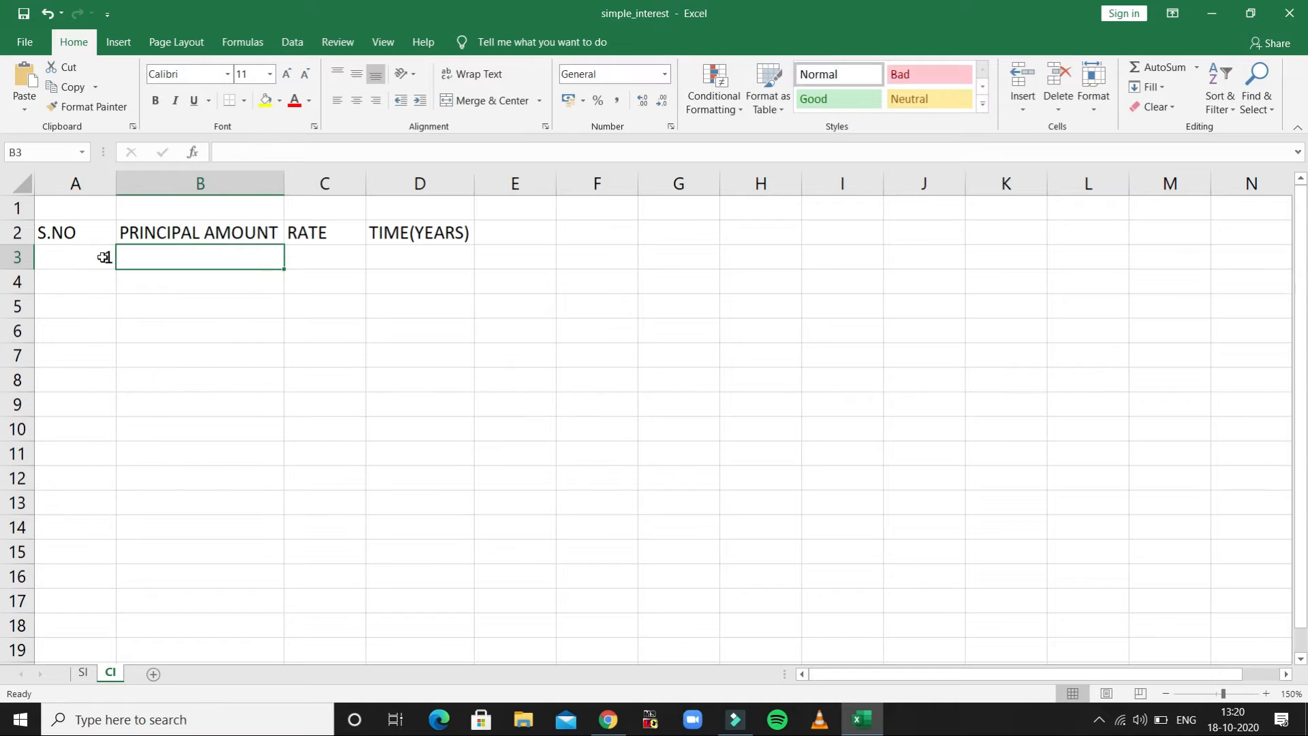
pyautogui.write('50000')
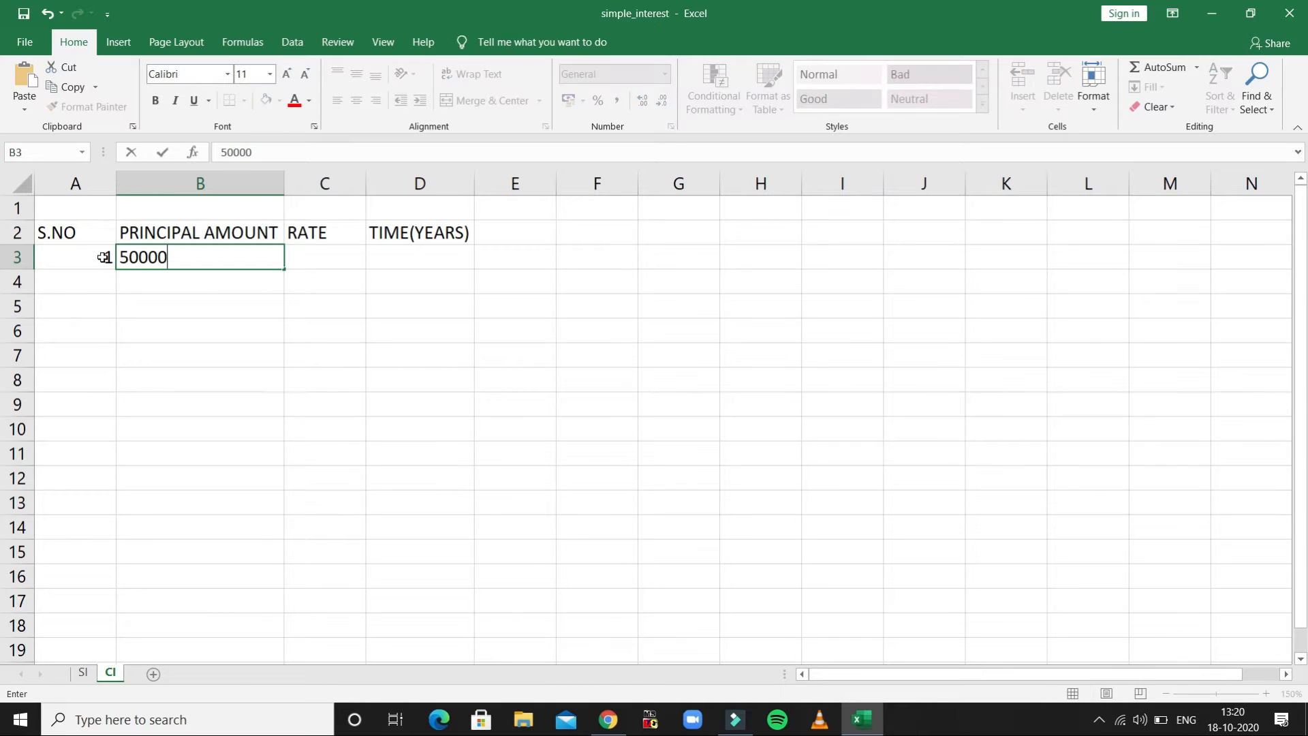
pyautogui.press('Tab')
pyautogui.write('5')
pyautogui.press('Tab')
pyautogui.write('4')
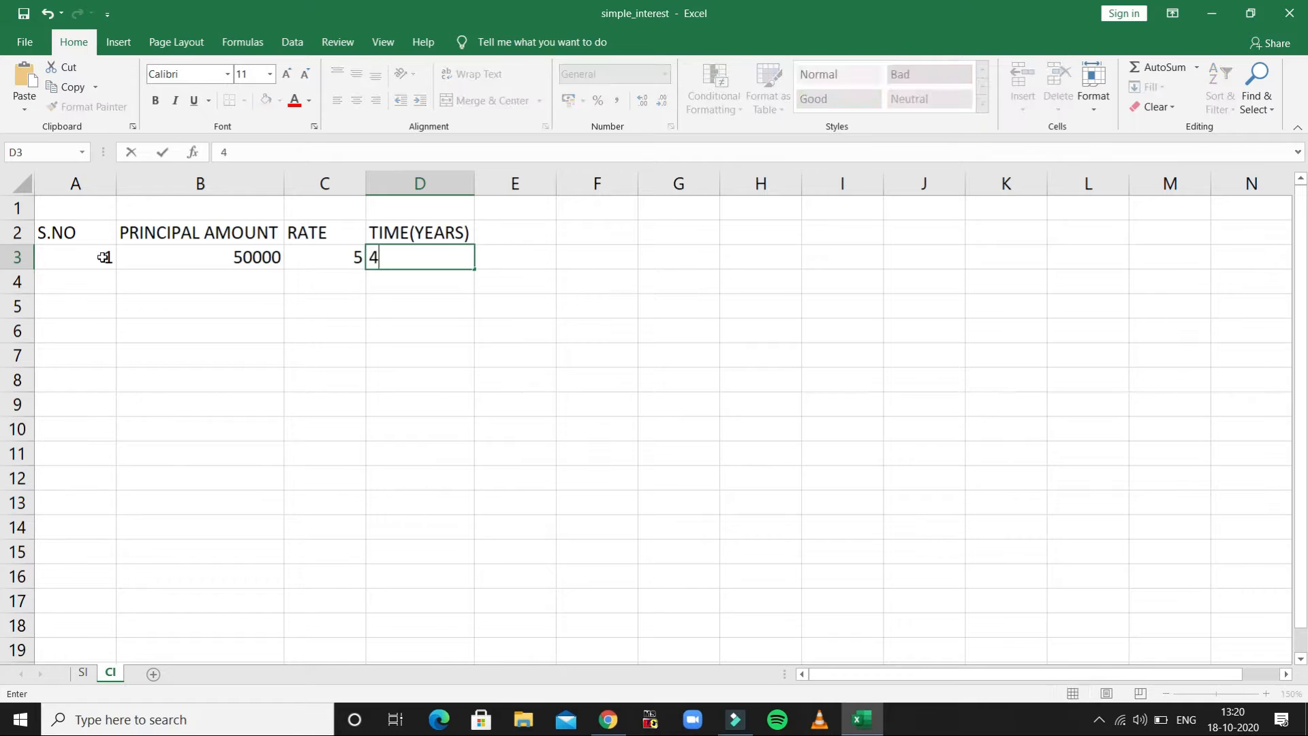
pyautogui.press('Return')
# - Fill row 4 with serial number 2, principal amount 40000, rate 6 and time 7 years
pyautogui.write('2')
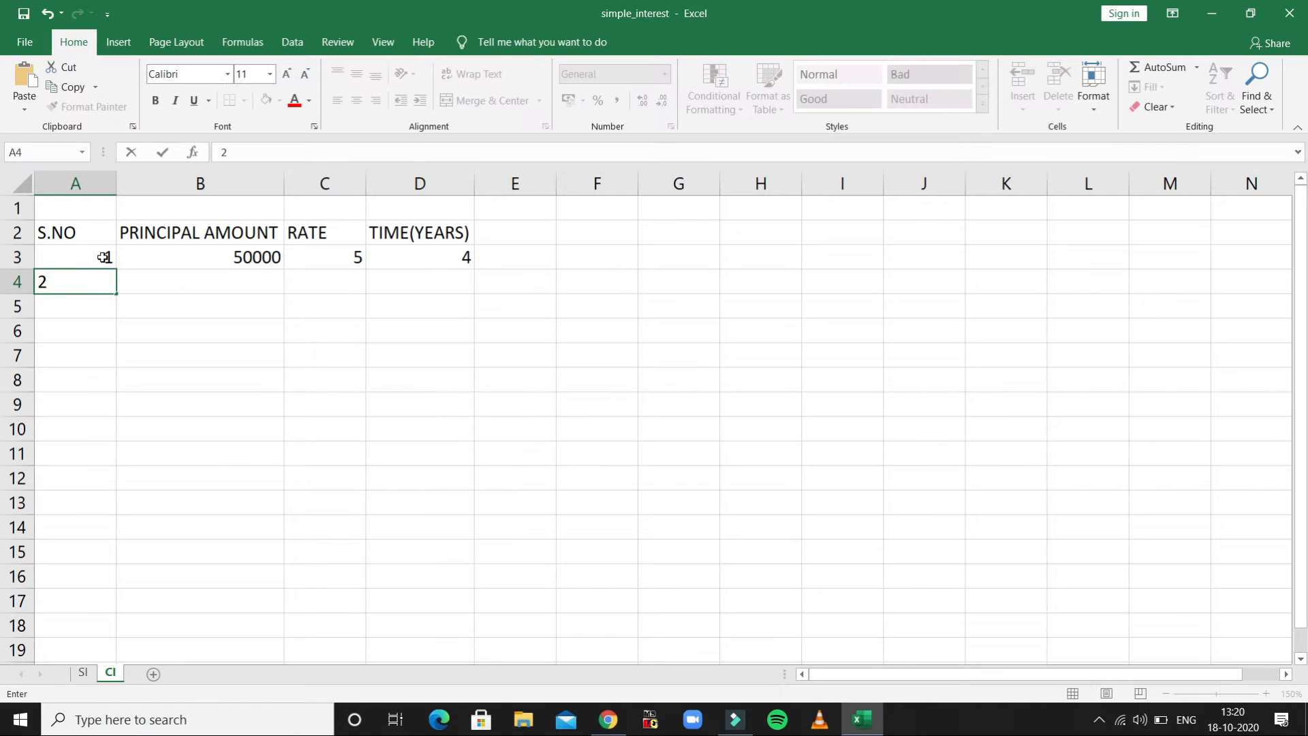
pyautogui.press('Tab')
pyautogui.write('40000')
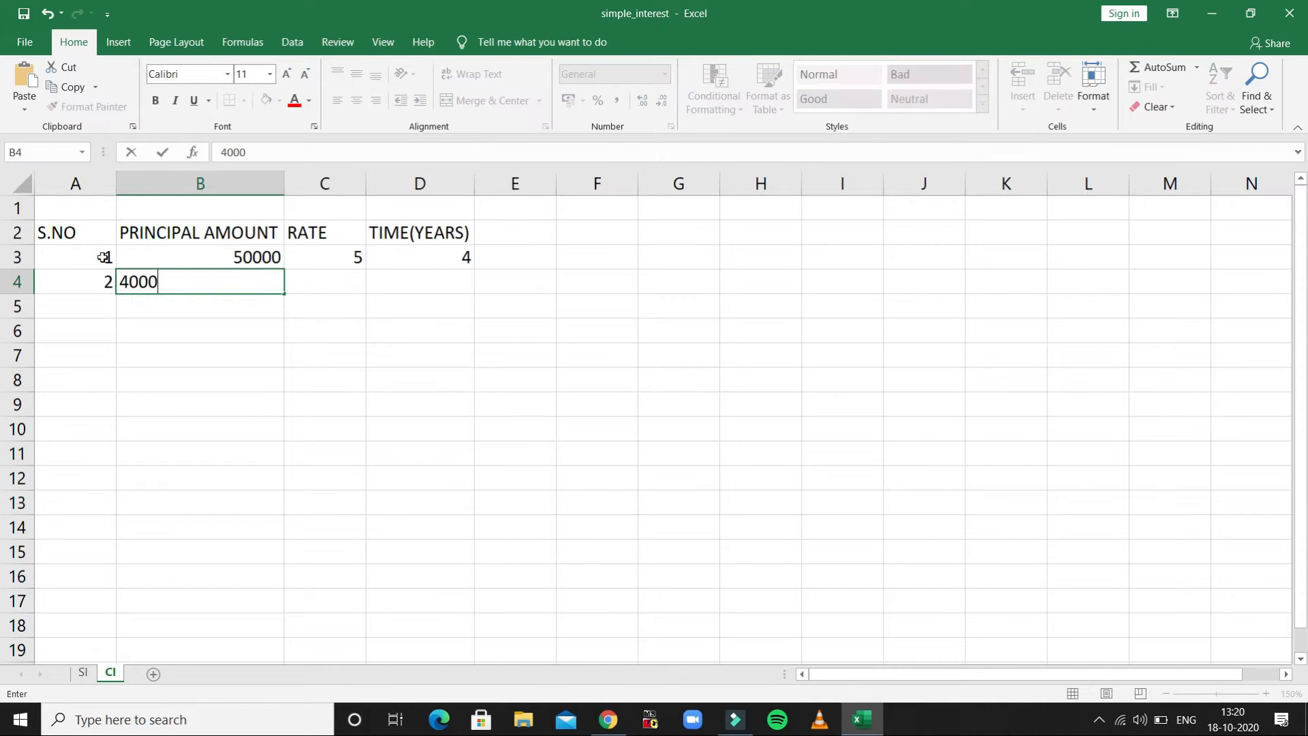
pyautogui.press('Tab')
pyautogui.write('6')
pyautogui.press('Tab')
pyautogui.write('7')
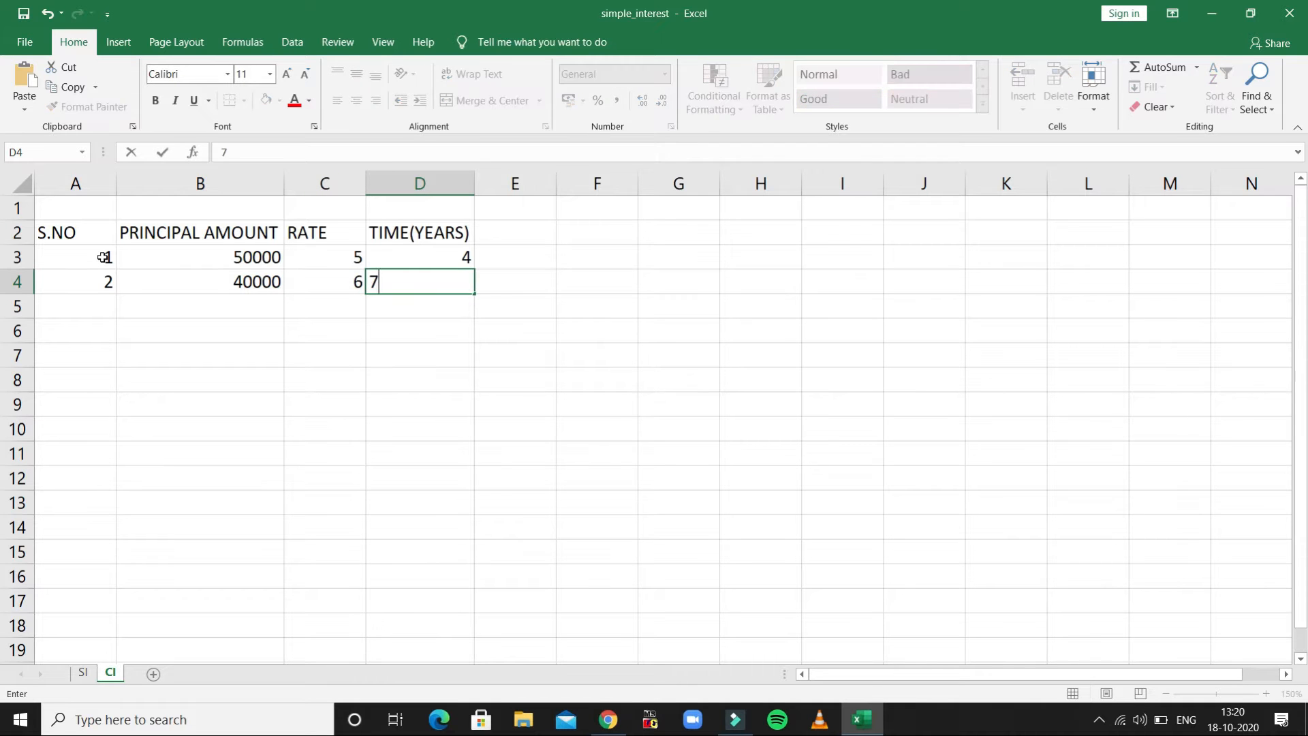
pyautogui.press('Return')
# - Fill row 5 with serial number 3, principal amount 80000, rate 7 and time 8 years
pyautogui.write('3')
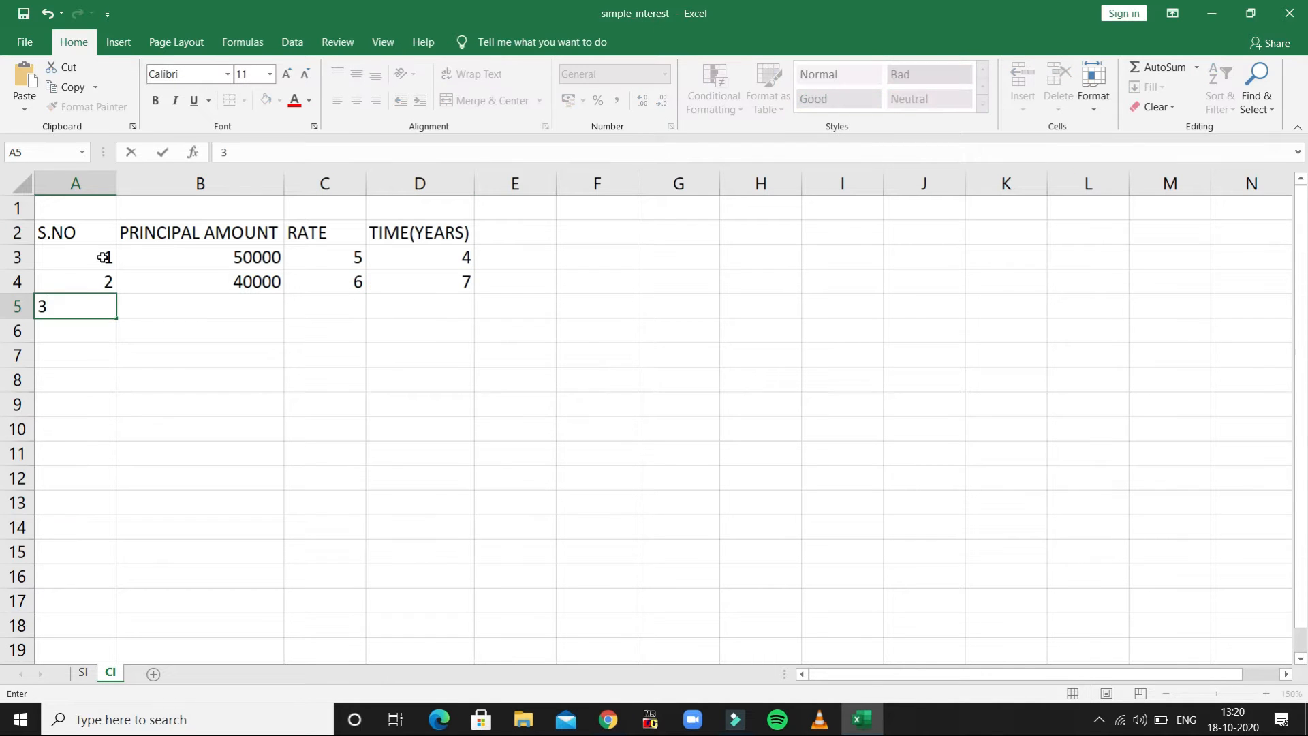
pyautogui.press('Tab')
pyautogui.write('80000')
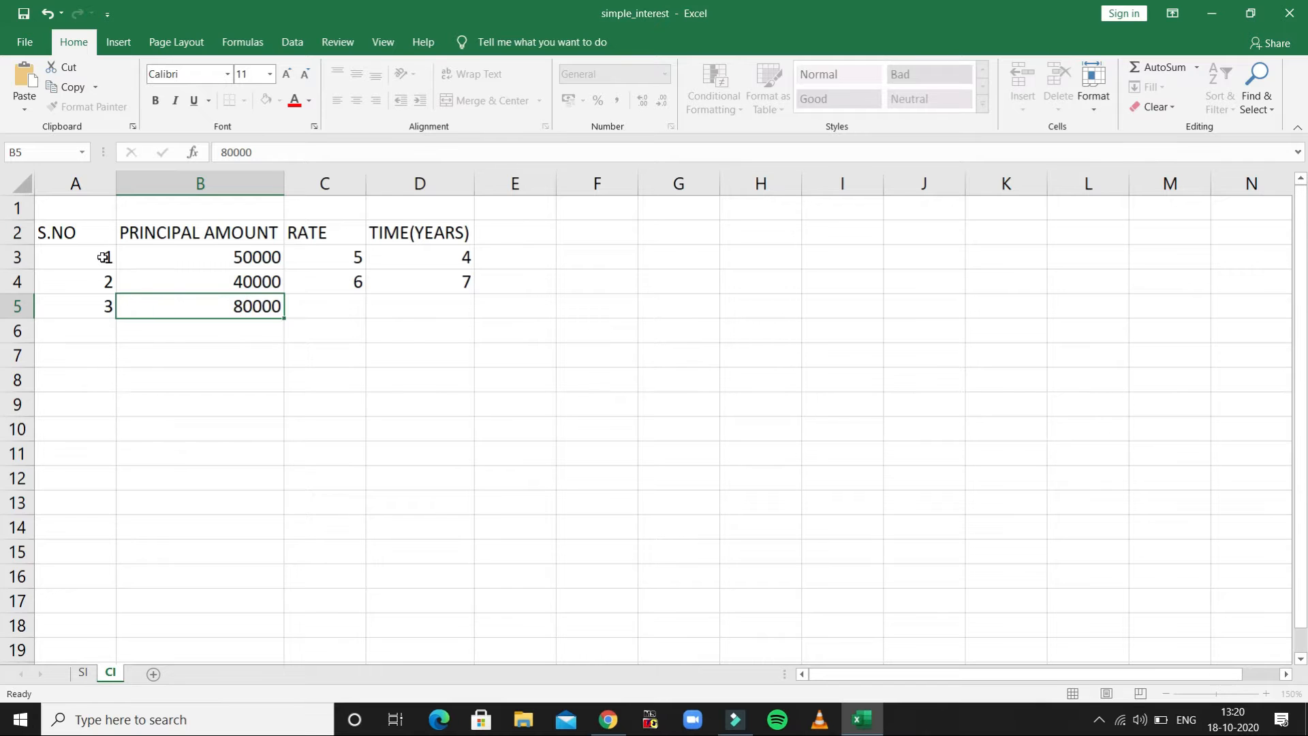
pyautogui.press('Tab')
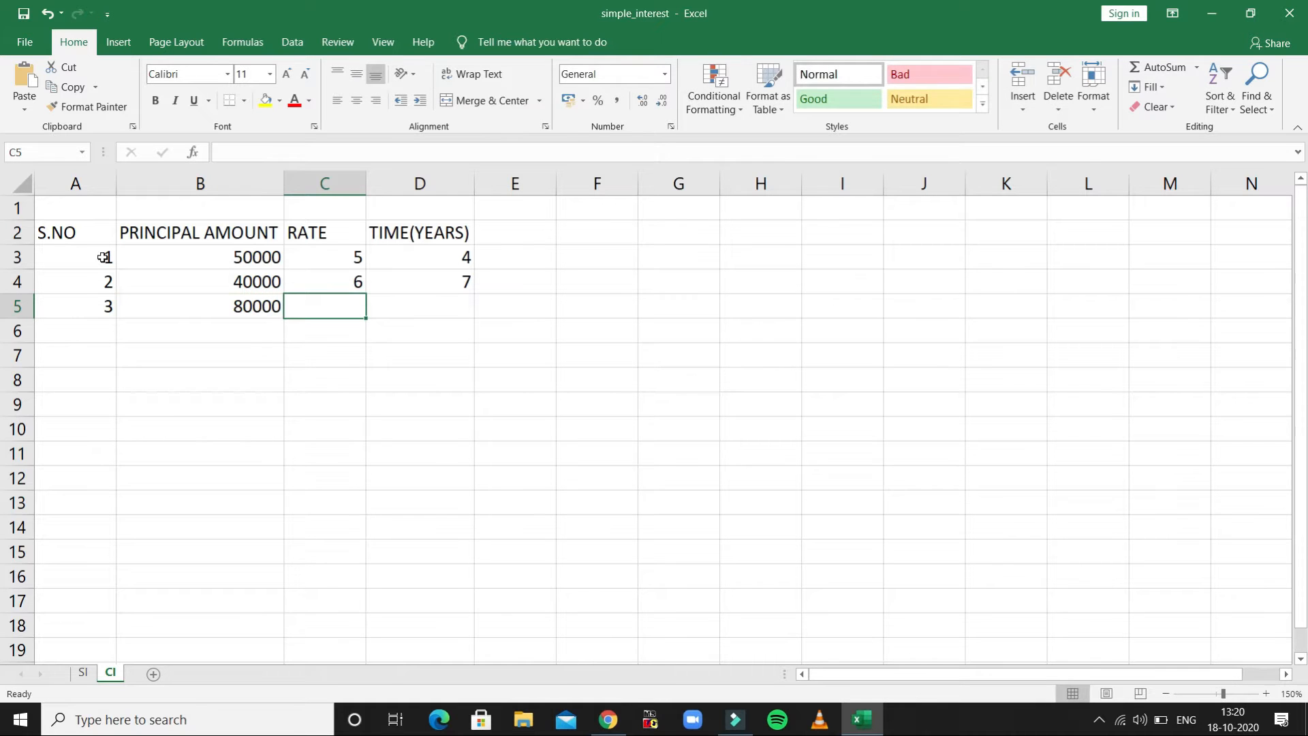
pyautogui.write('7')
pyautogui.press('Tab')
pyautogui.write('8')
pyautogui.press('Return')
# - Fill row 6 with serial number 4, principal amount 90000, rate 8 and time 9 years
pyautogui.write('4')
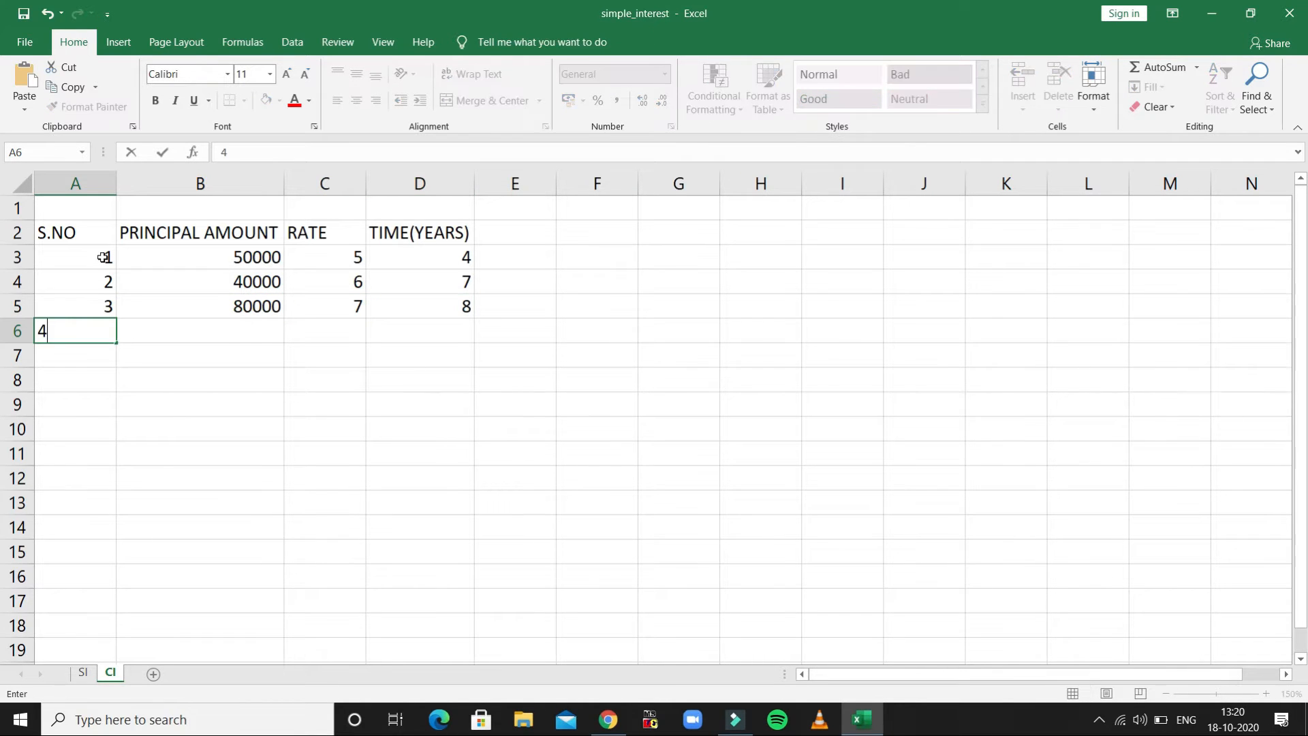
pyautogui.press('Tab')
pyautogui.write('90000')
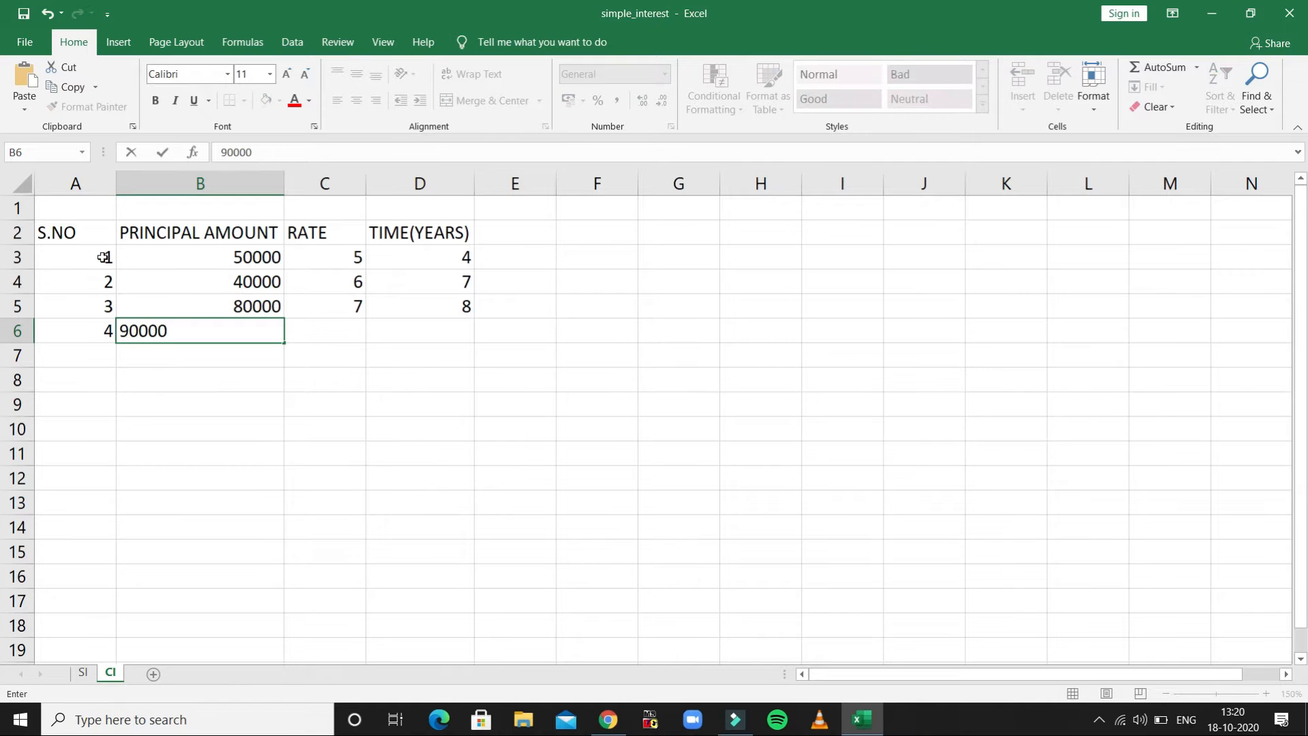
pyautogui.press('Tab')
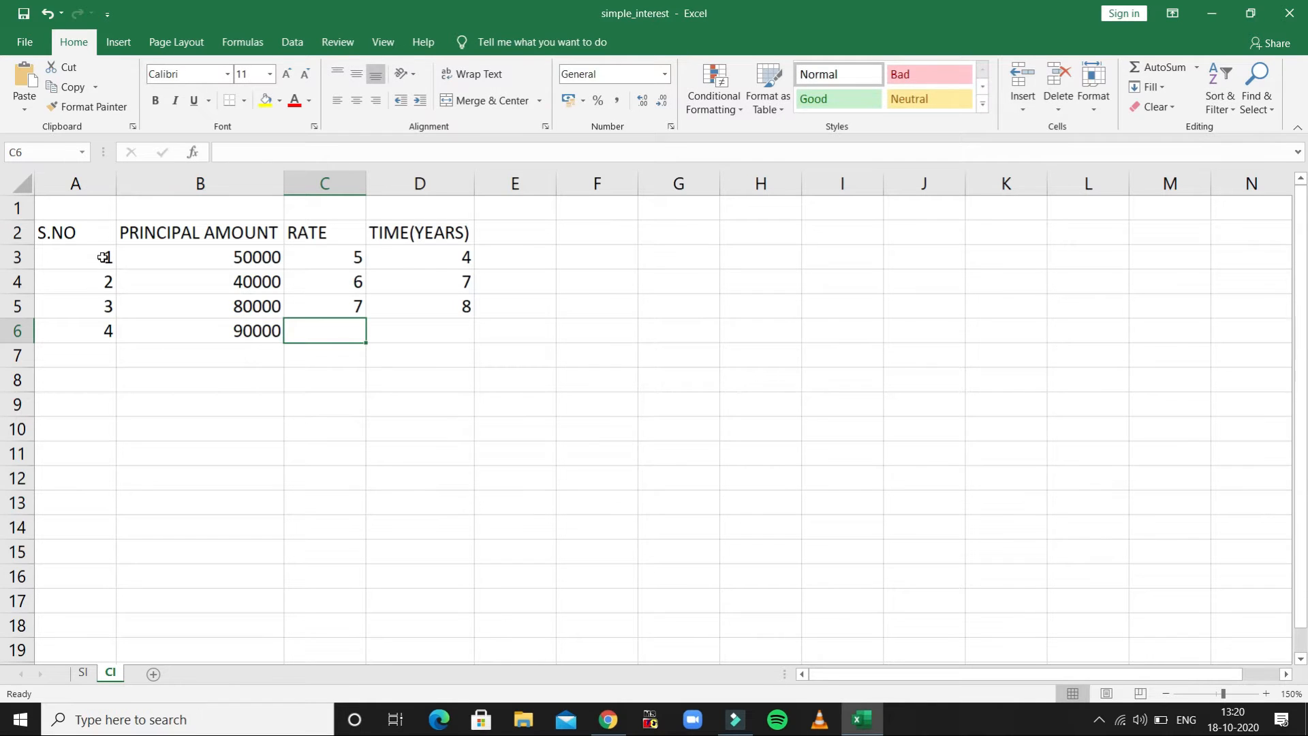
pyautogui.write('8')
pyautogui.press('Tab')
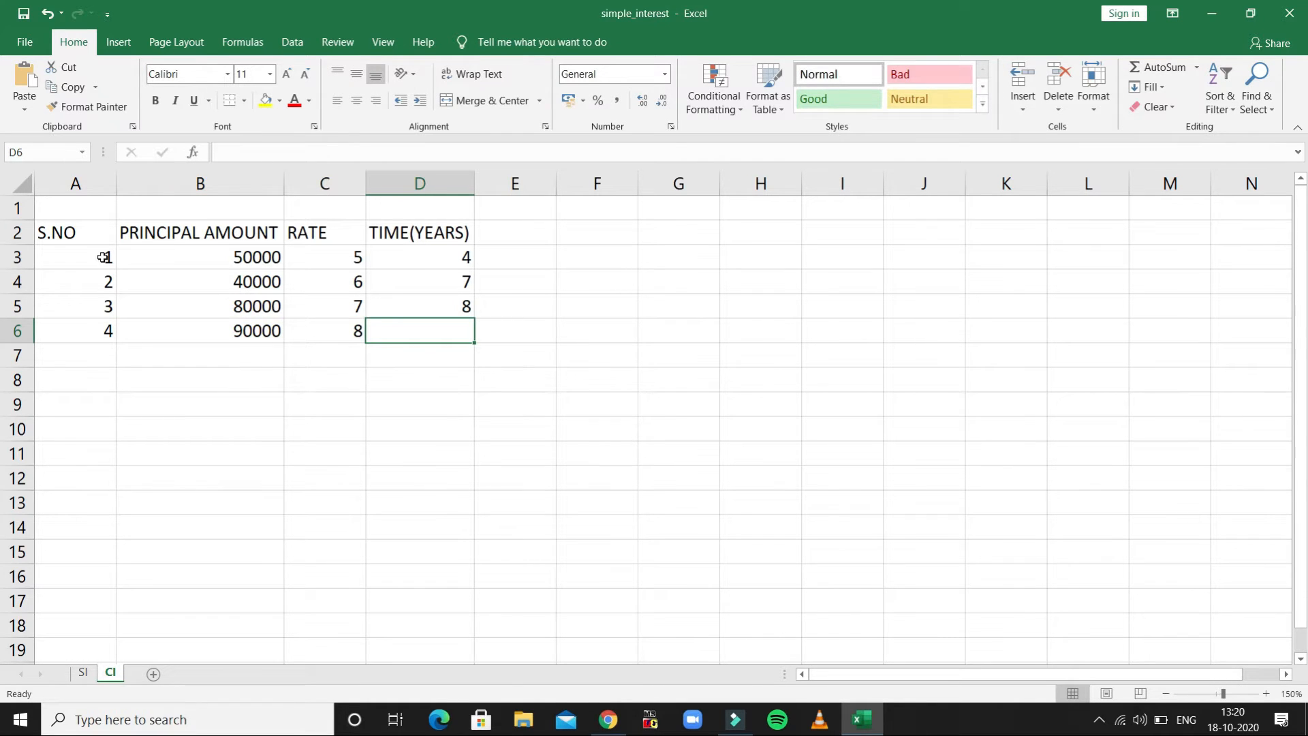
pyautogui.write('9')
pyautogui.press('Return')
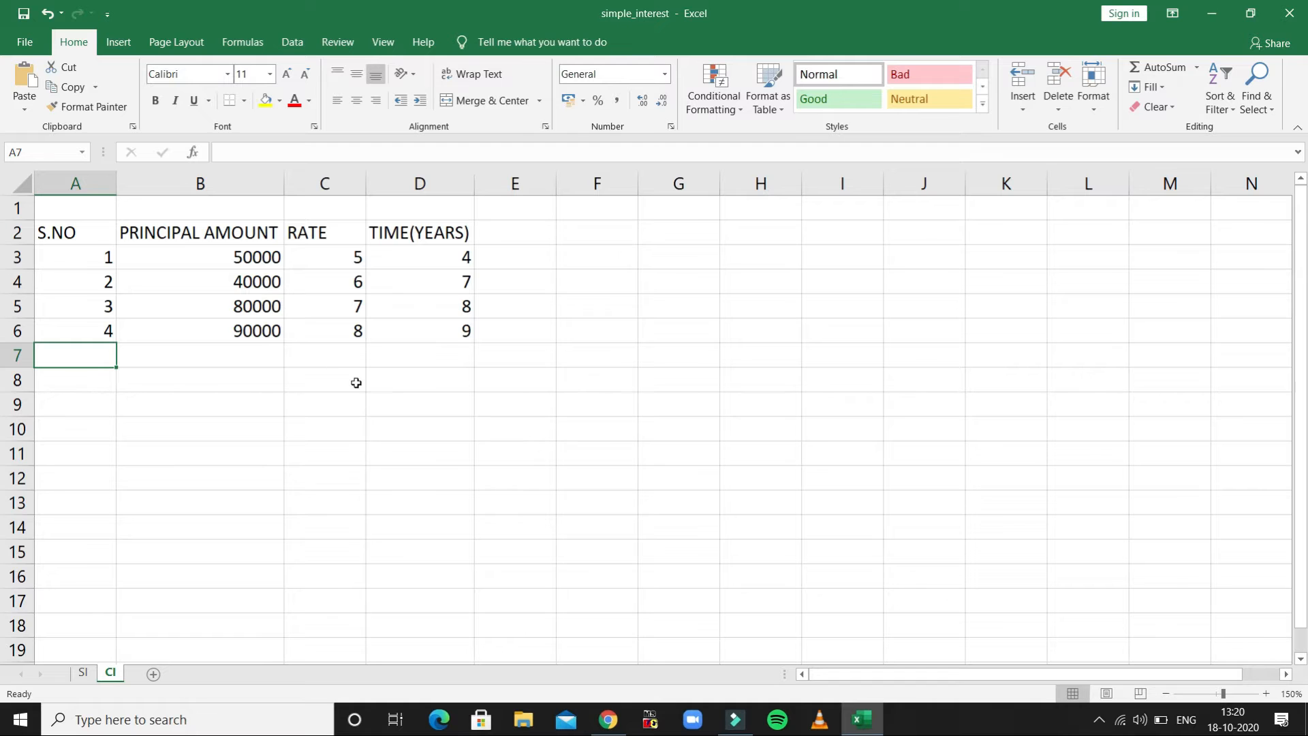
# - Enter the label AMOUNT in cell B10 beneath the data table
pyautogui.click(241, 433)
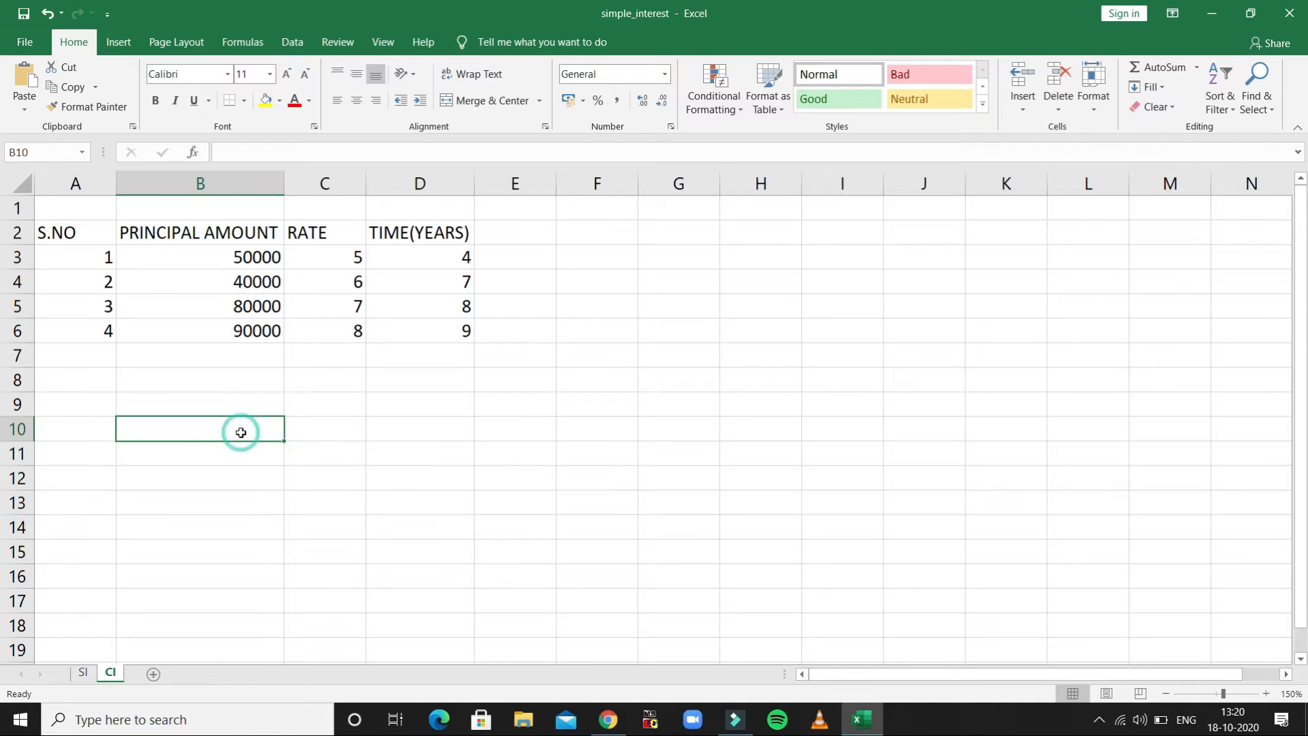
pyautogui.write('AMOUNT')
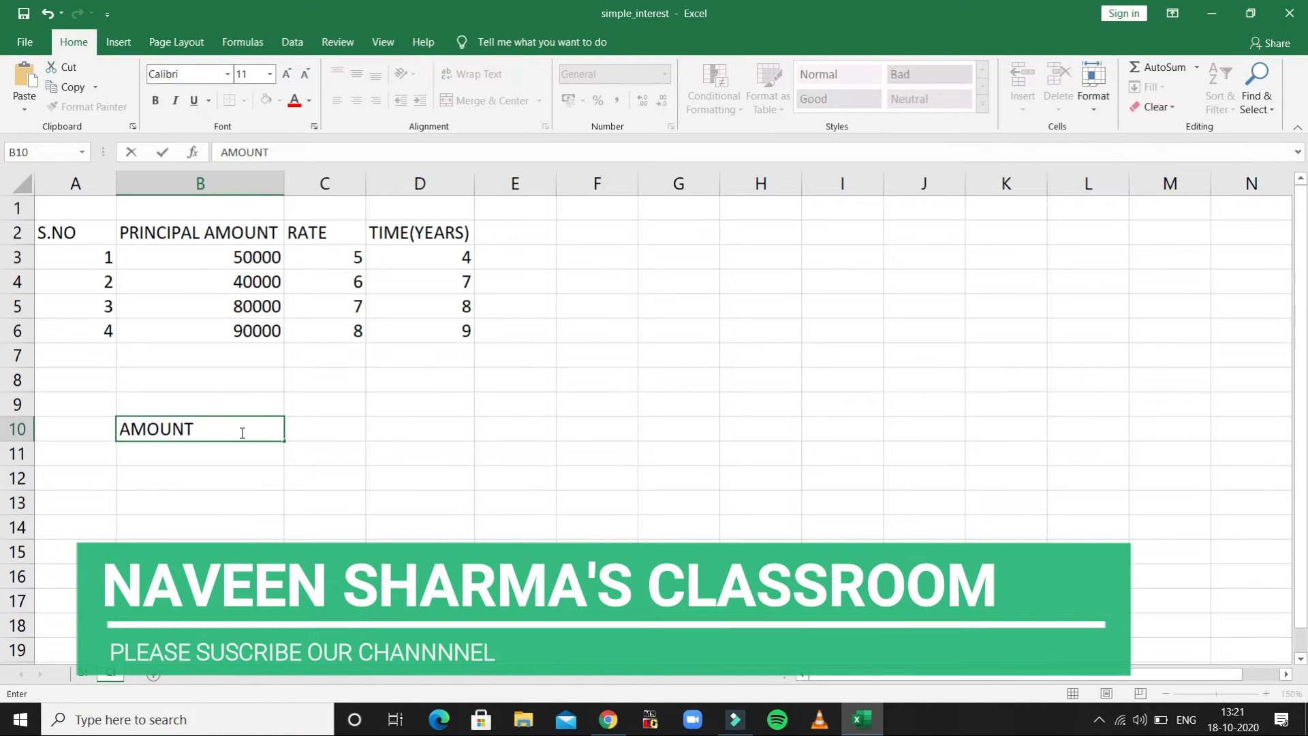
pyautogui.press('Tab')
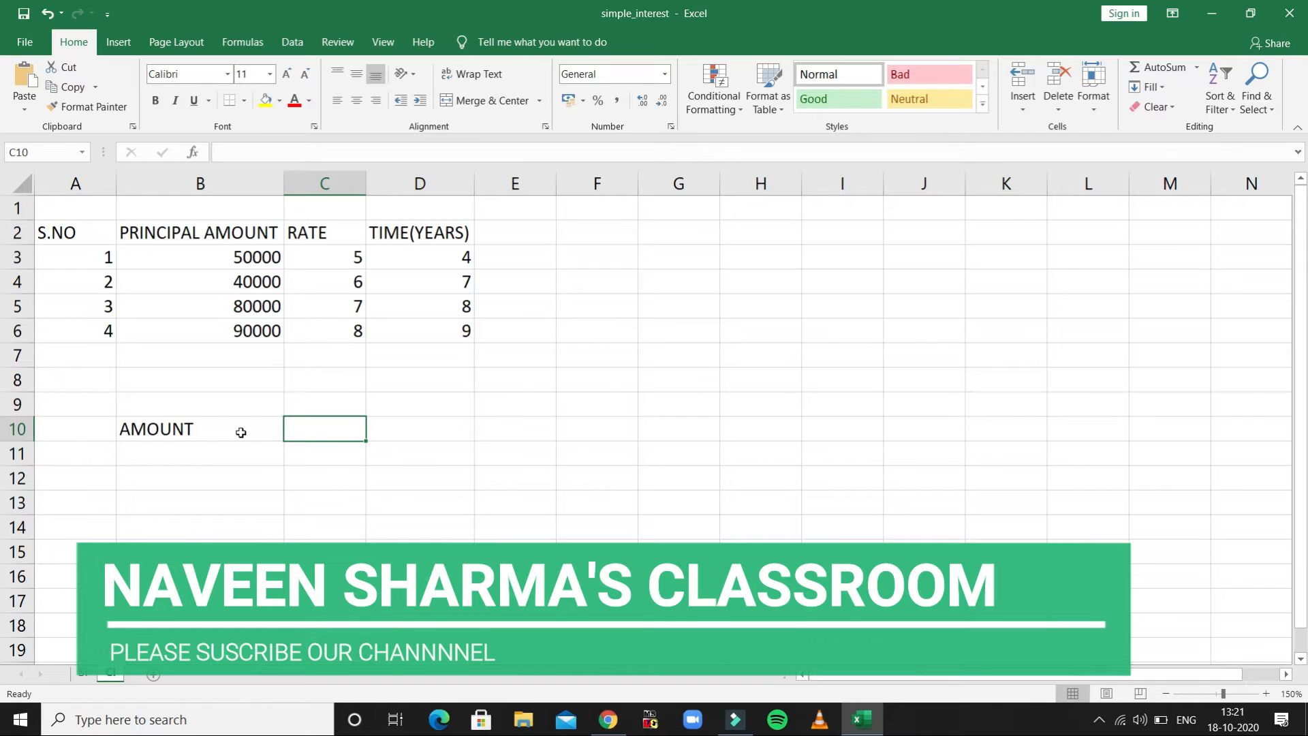
# - Write the amount formula as plain text, P*(1+R/100)^T, in cell C10 beside the AMOUNT label
pyautogui.write('=')
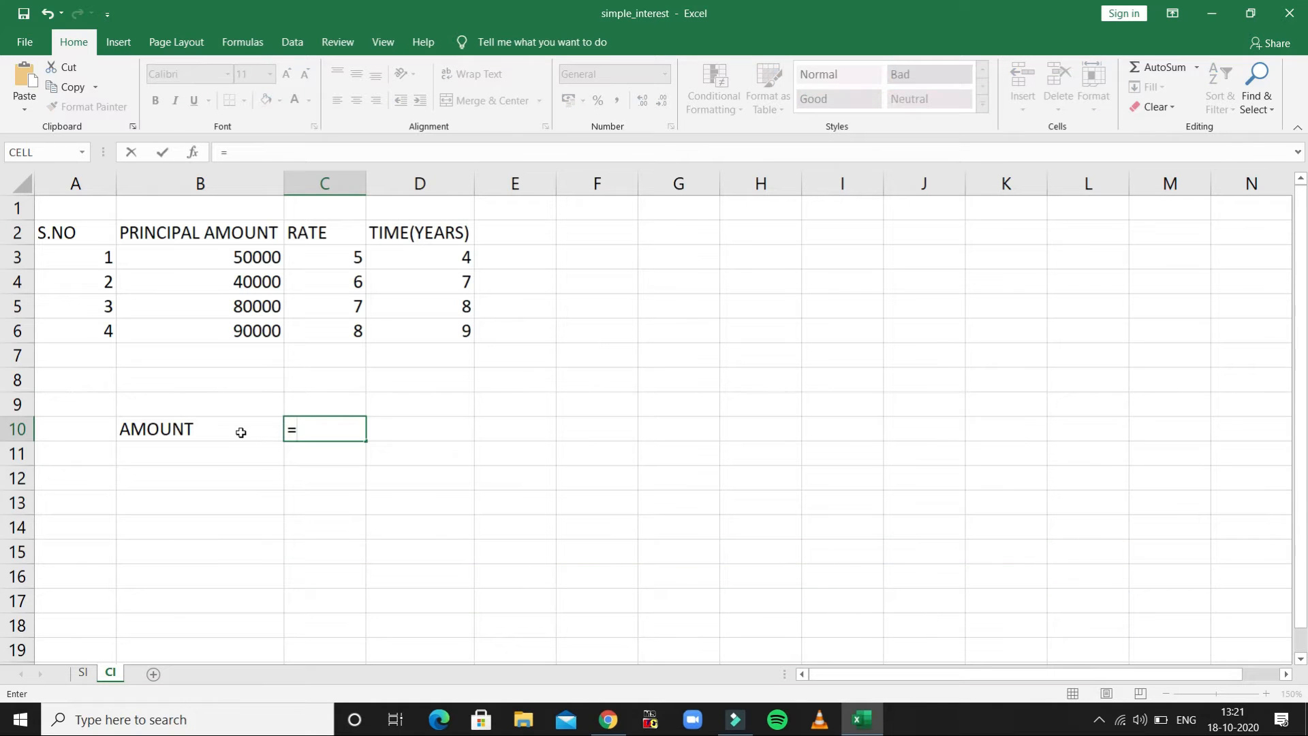
pyautogui.press('BackSpace')
pyautogui.write('P')
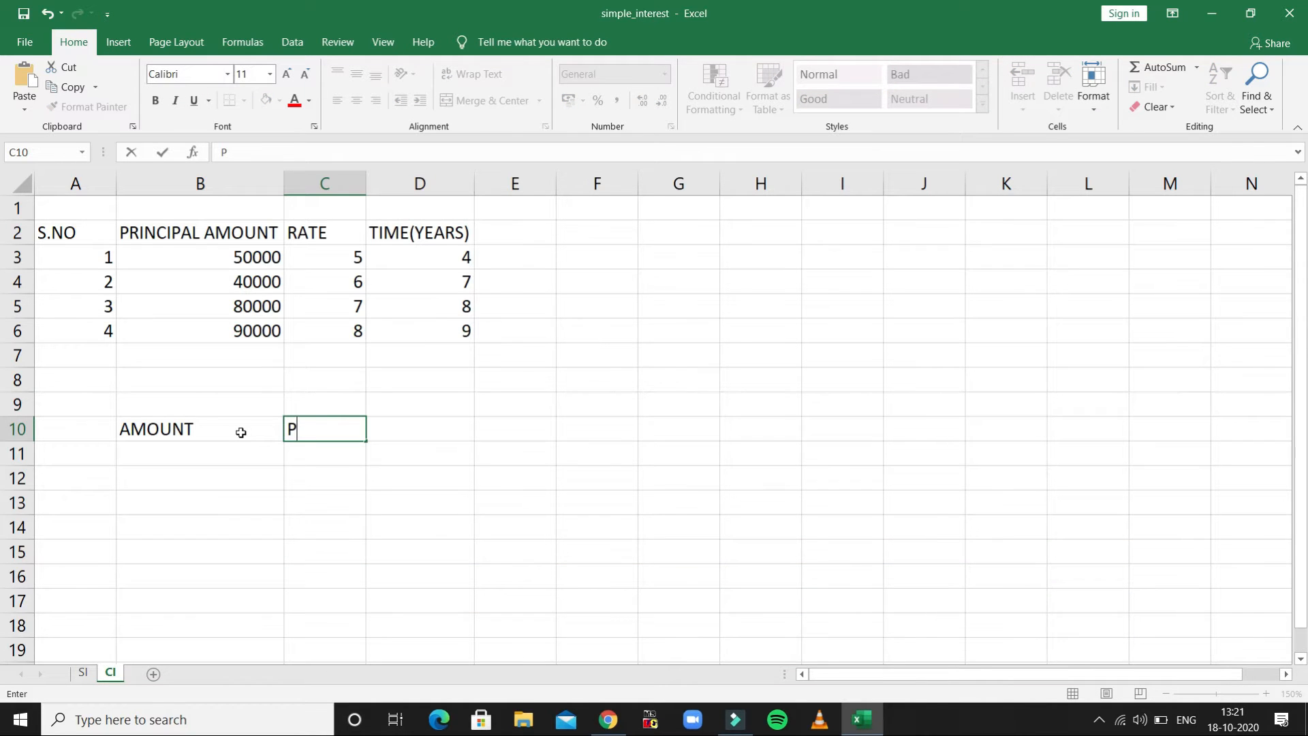
pyautogui.write('*(1+R/100')
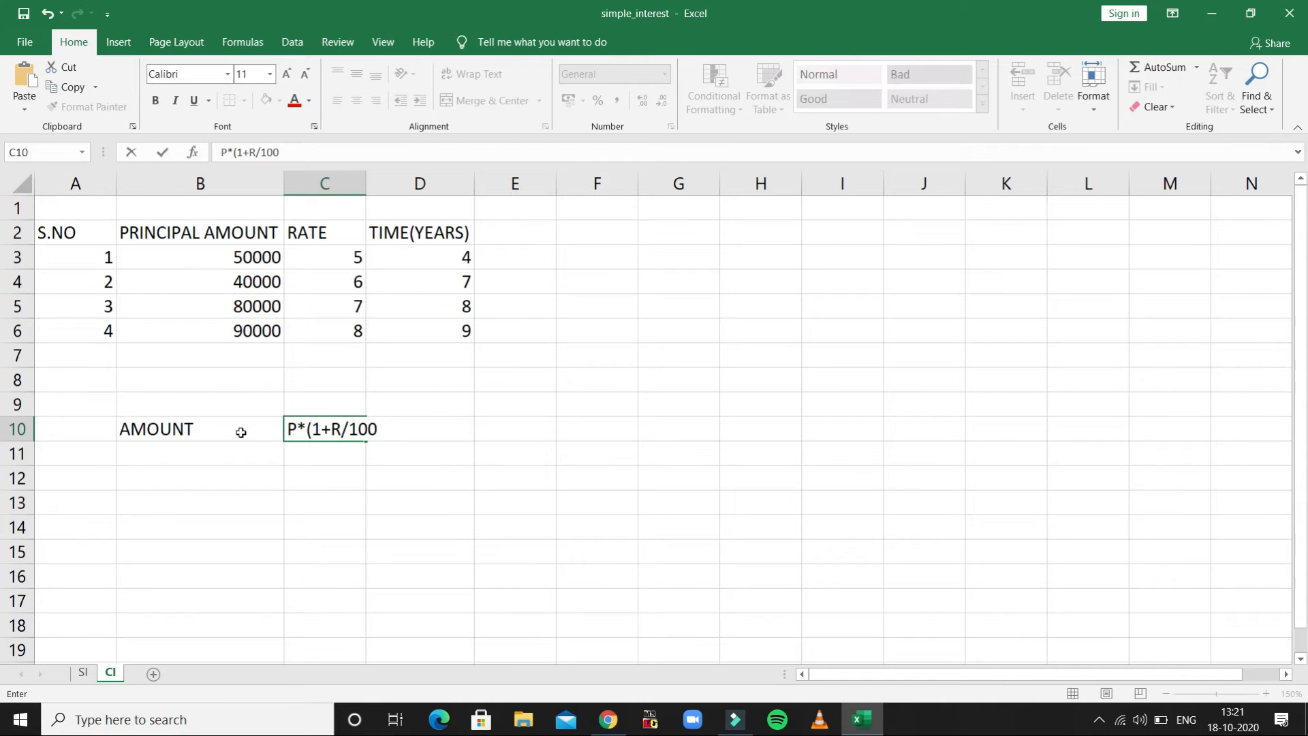
pyautogui.write(')')
pyautogui.write('^^')
pyautogui.press('BackSpace')
pyautogui.write('T')
pyautogui.press('Return')
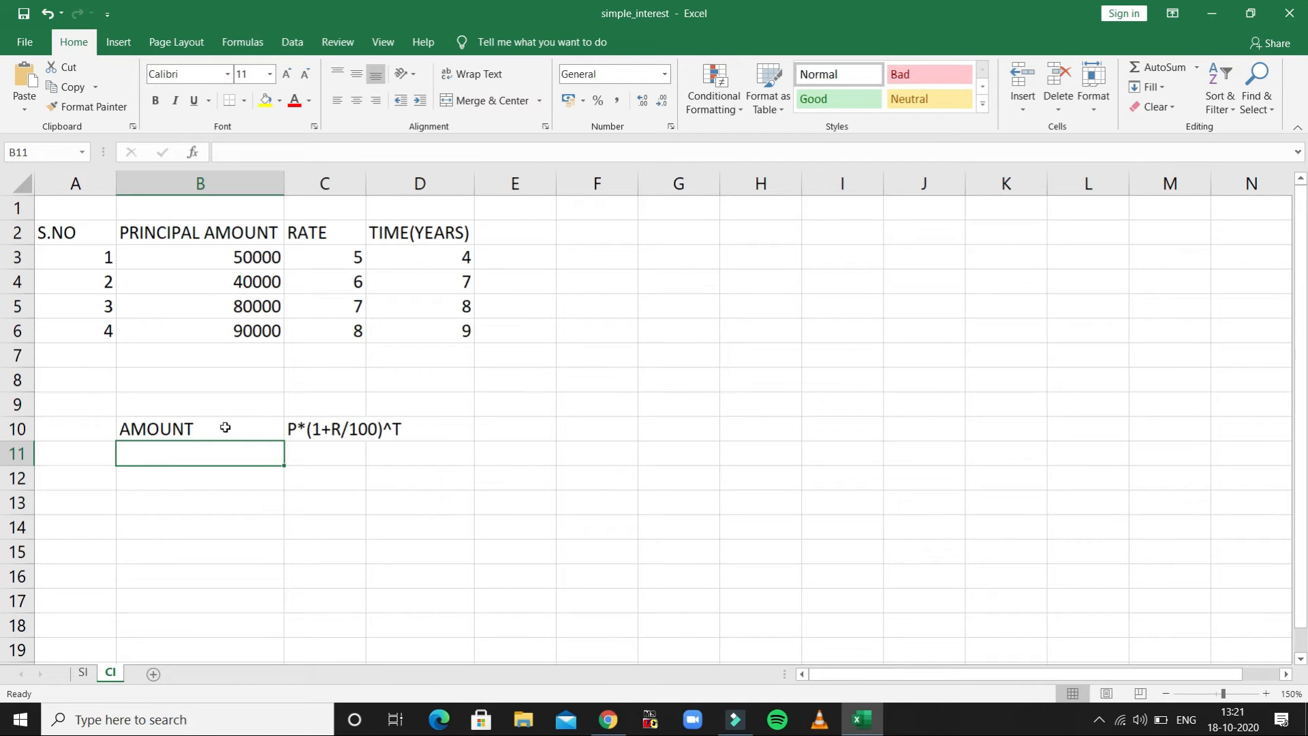
# - Enter the label CI in B11 and its formula as plain text, AMOUNT-PRINCIPAL, in C11
pyautogui.write('CI')
pyautogui.press('Tab')
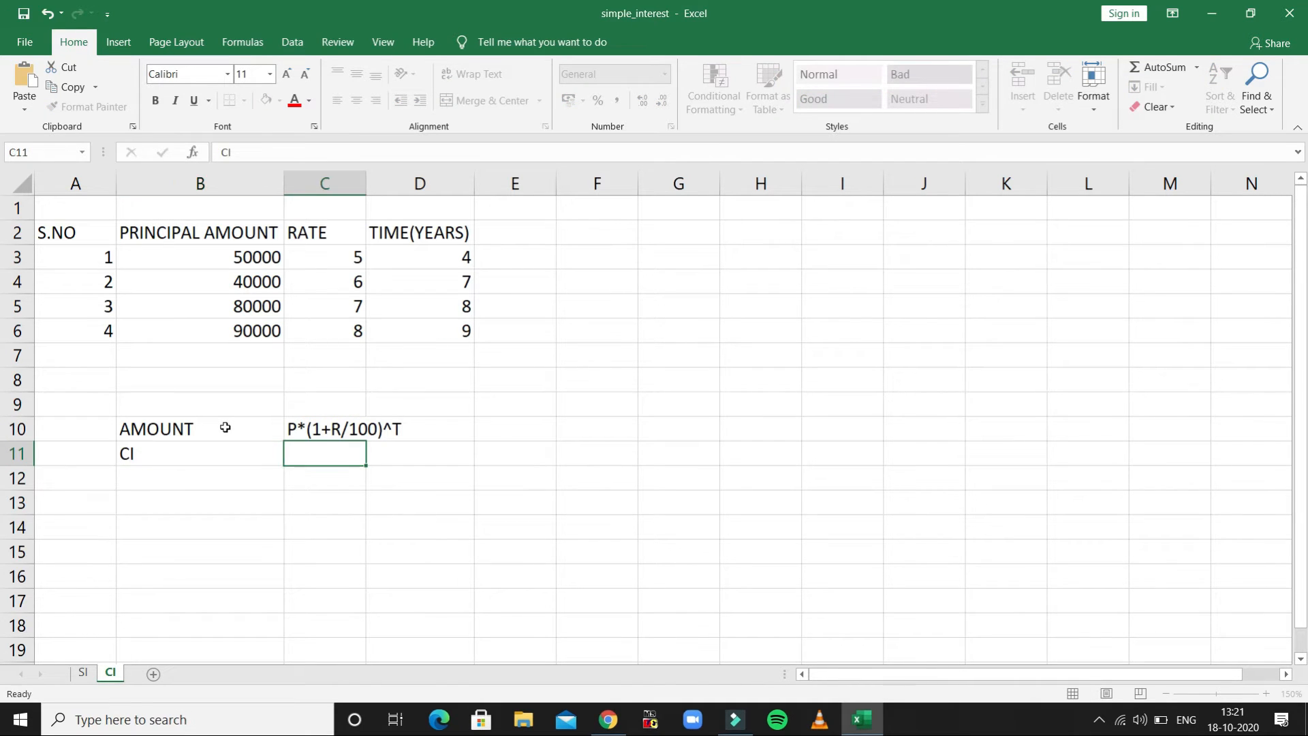
pyautogui.write('AMOUN')
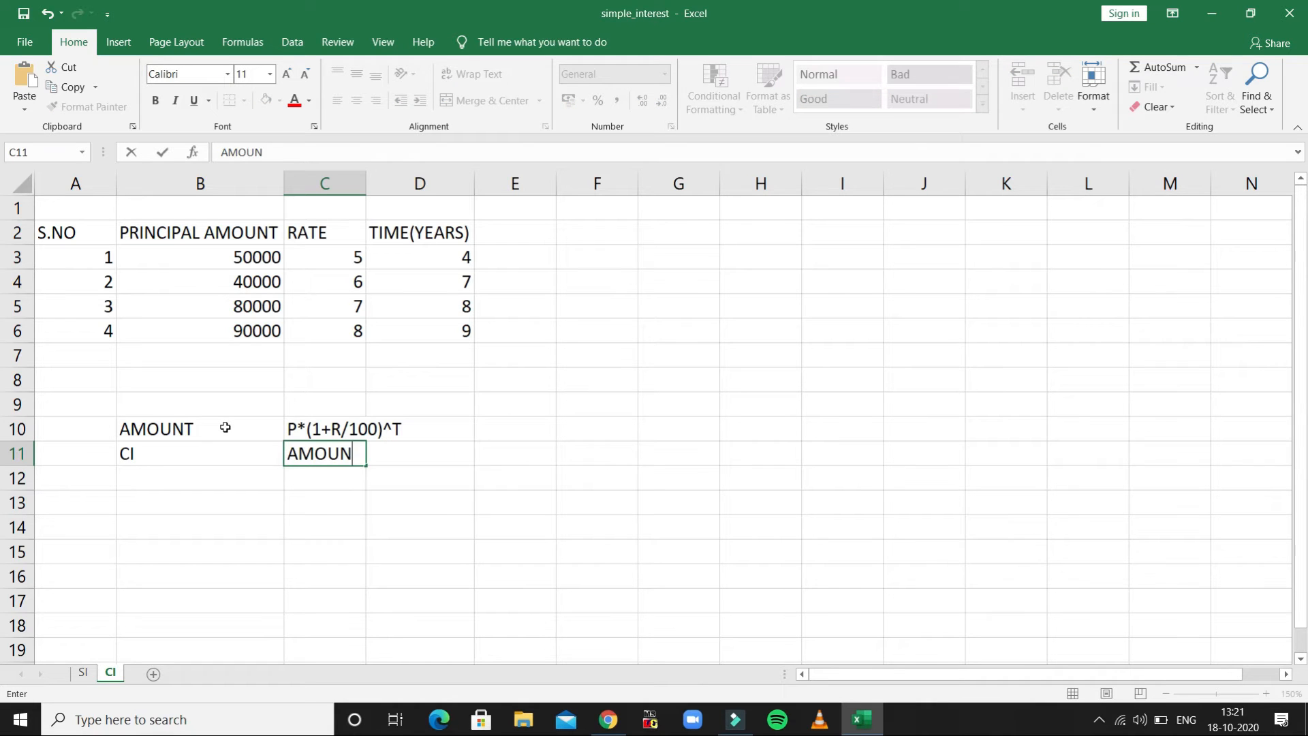
pyautogui.write('T-PRIN')
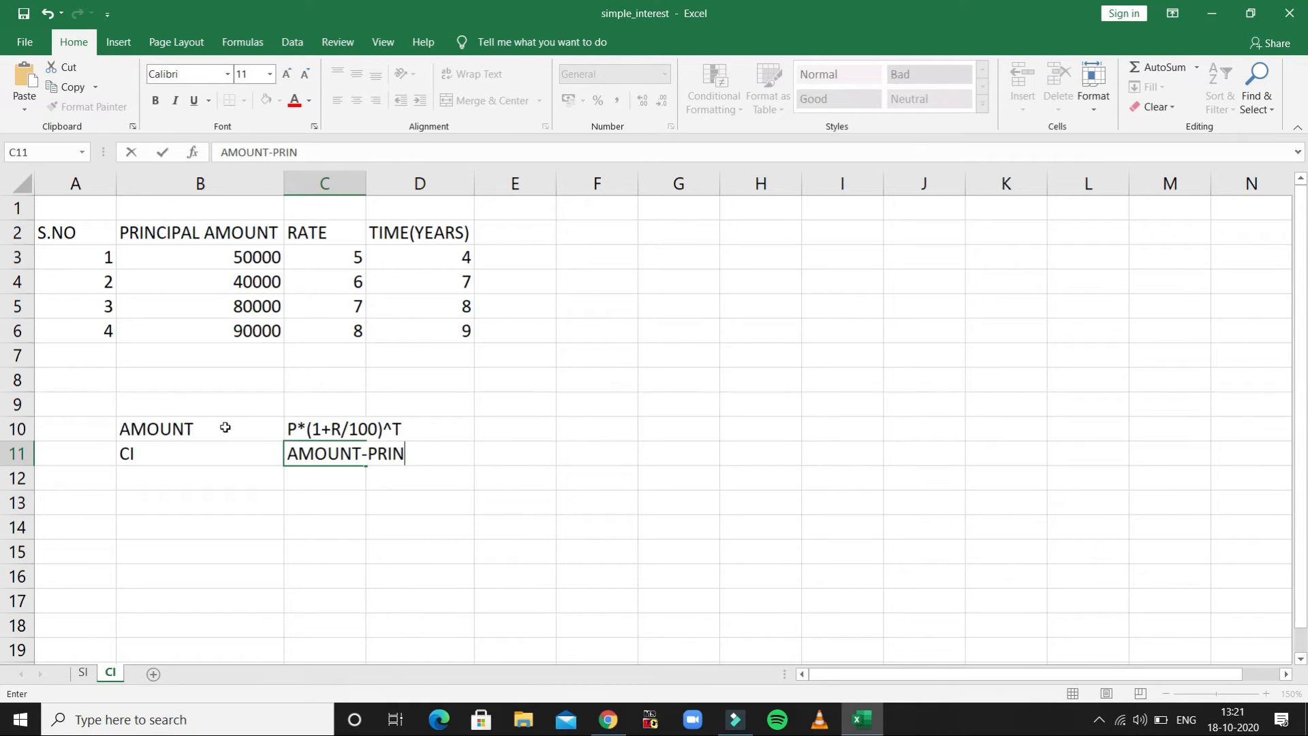
pyautogui.write('CIPAL')
pyautogui.press('Return')
# - Make column C slightly wider than before and wrap the AMOUNT-PRINCIPAL text in C11 onto two lines
pyautogui.click(314, 453)
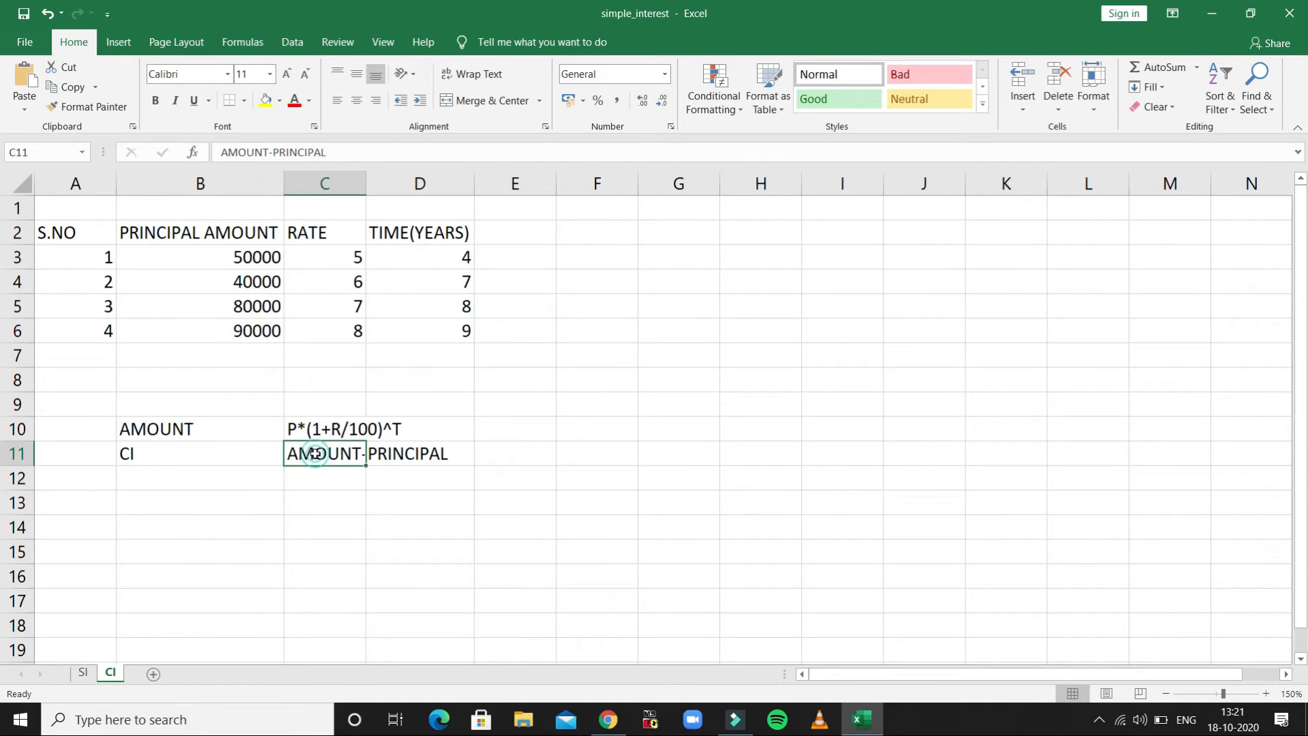
pyautogui.doubleClick(366, 182)
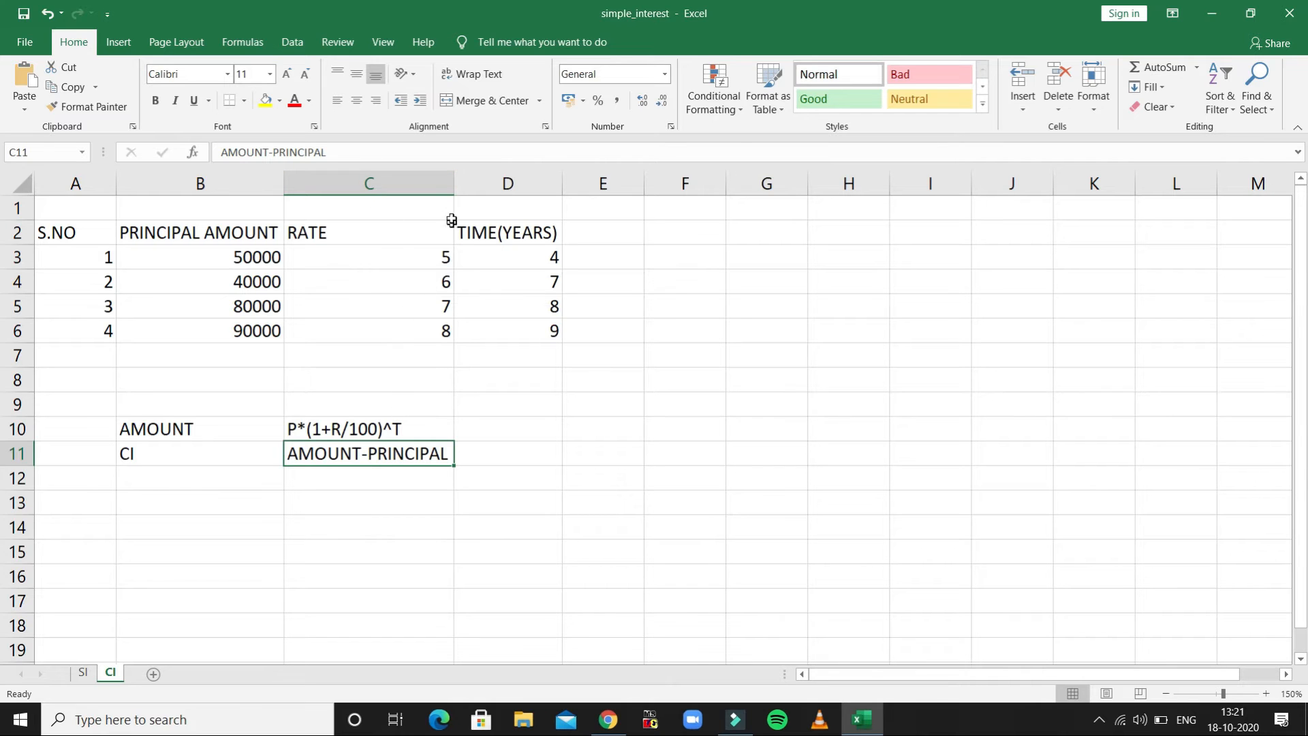
pyautogui.moveTo(453, 187); pyautogui.dragTo(391, 184)
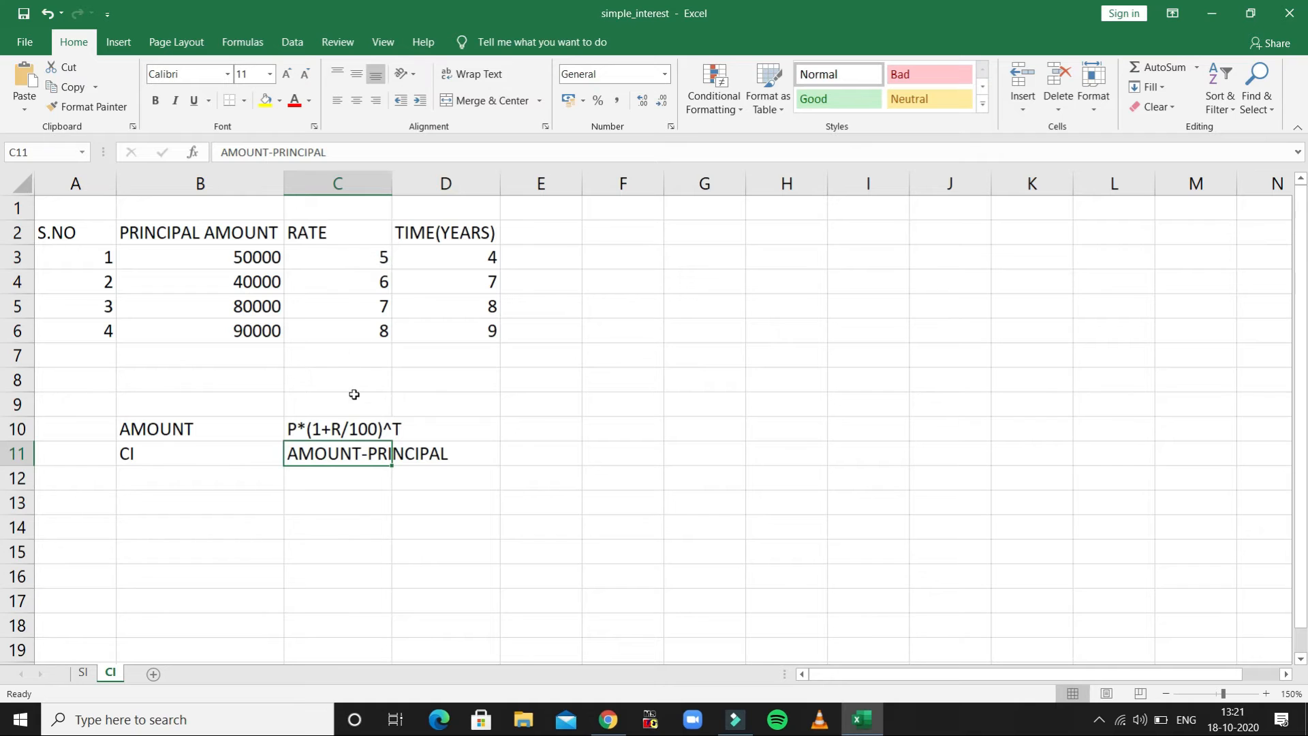
pyautogui.click(490, 75)
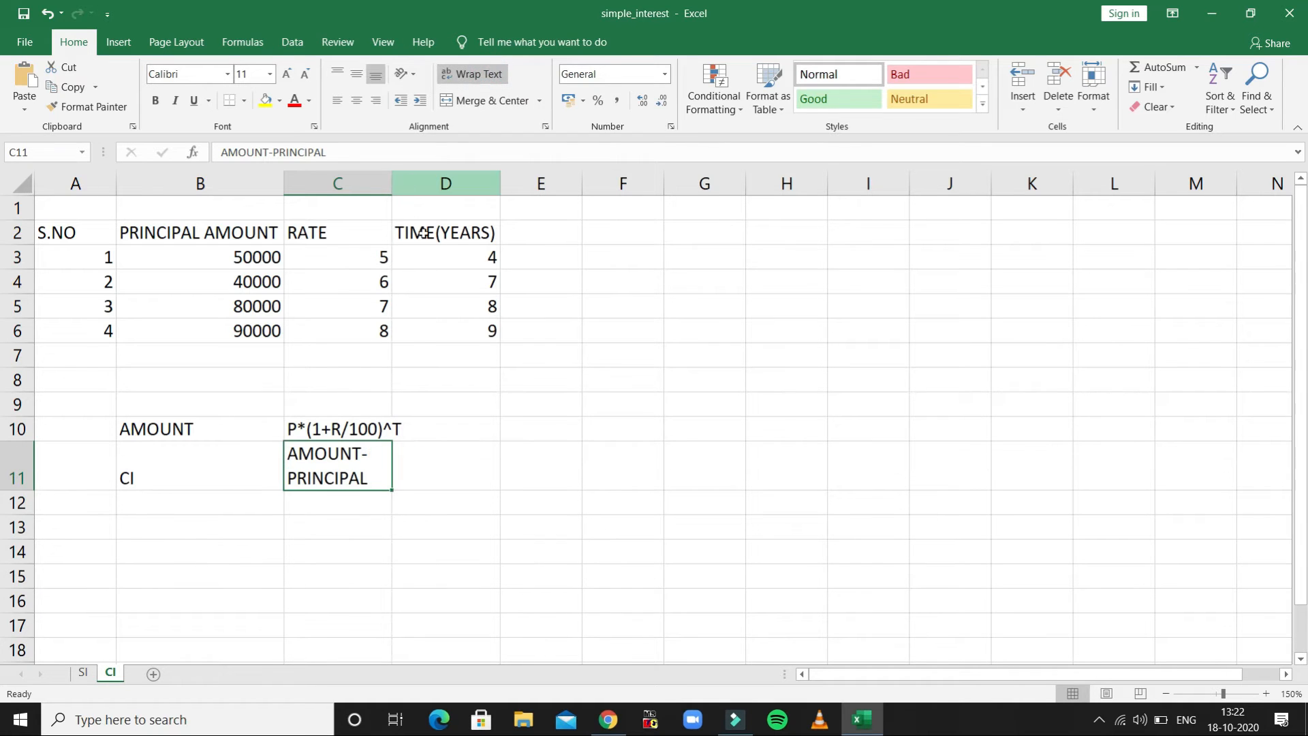
# - Add the column header AMOUNT in cell E2, next to TIME(YEARS)
pyautogui.click(531, 237)
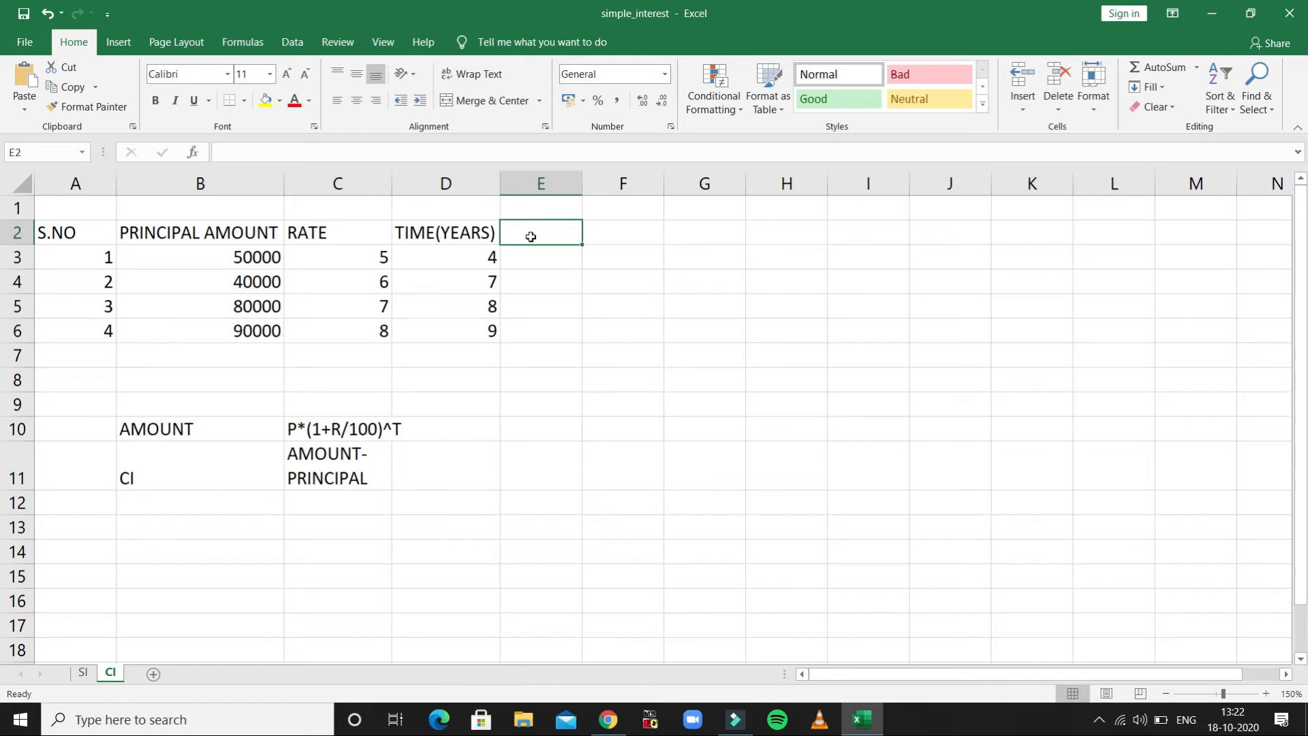
pyautogui.write('AMOUNT')
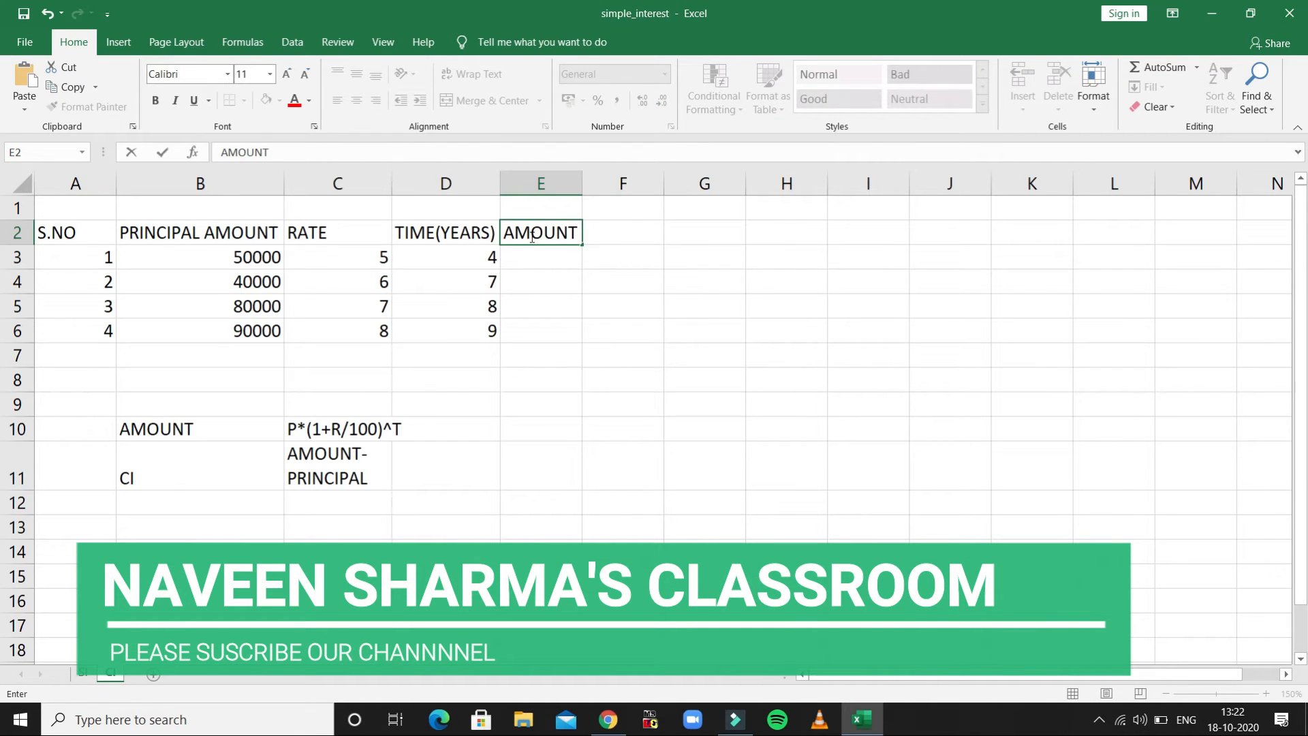
pyautogui.press('Return')
# - Calculate the first record's amount in E3 with the formula =B3*(1+C3/100)^D3
pyautogui.write('=')
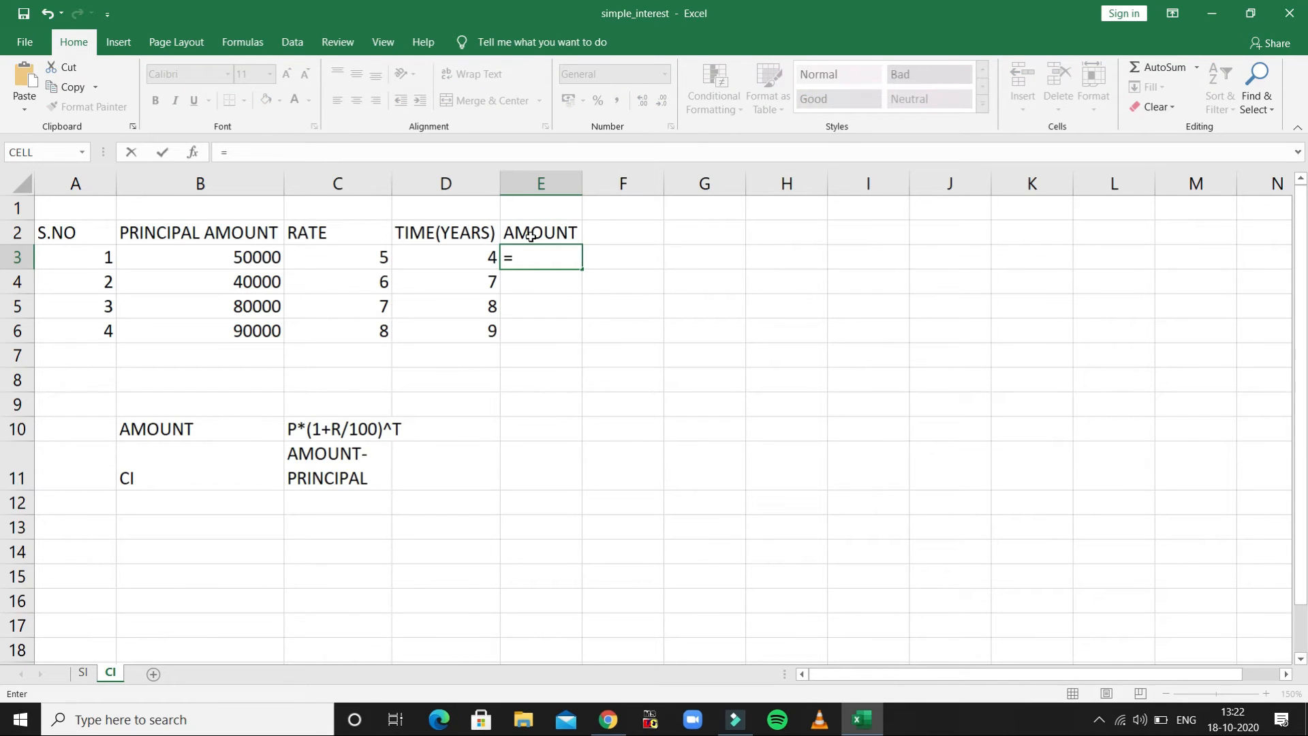
pyautogui.click(255, 260)
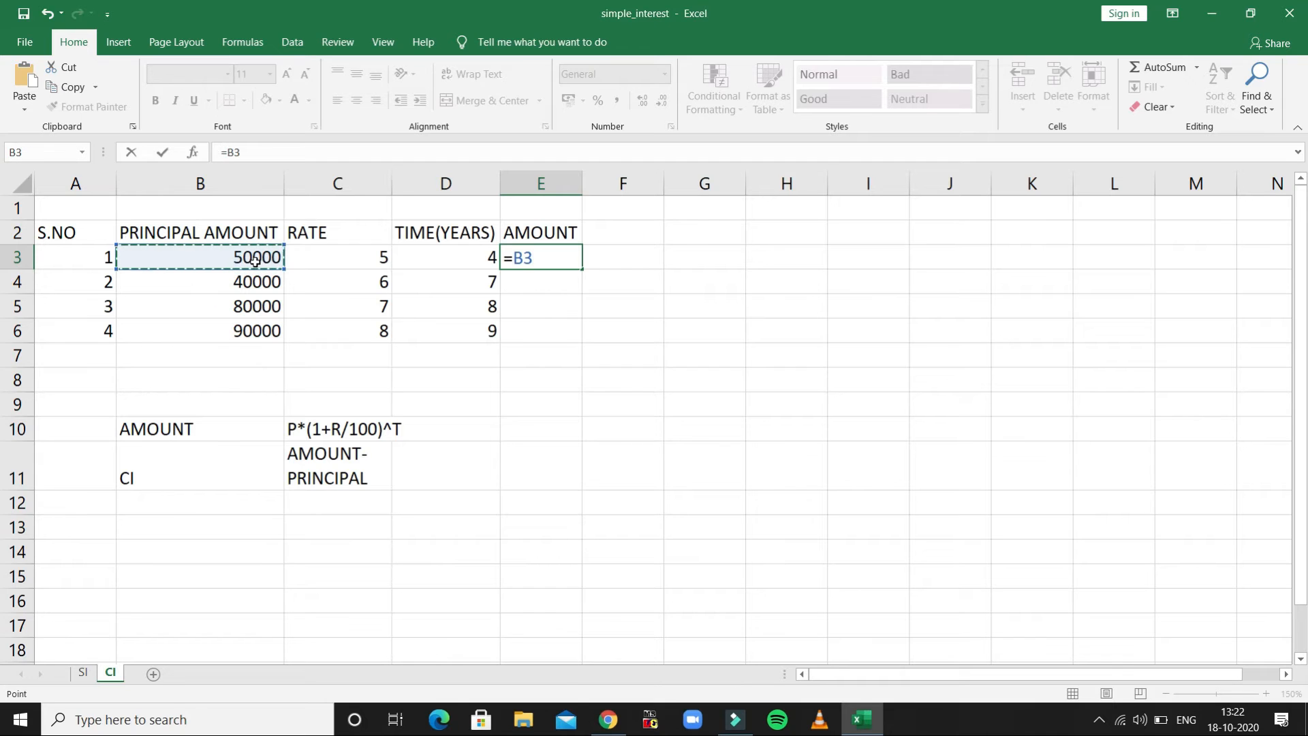
pyautogui.write('*(1+')
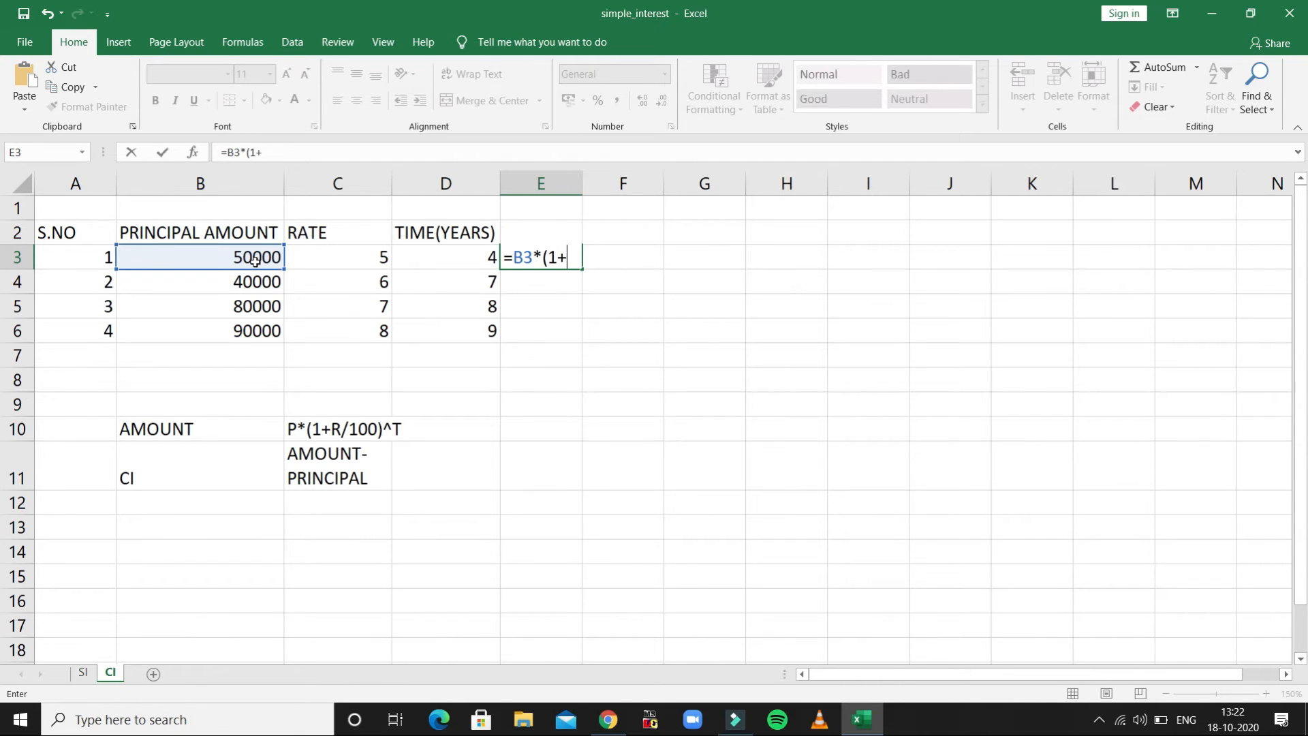
pyautogui.click(314, 258)
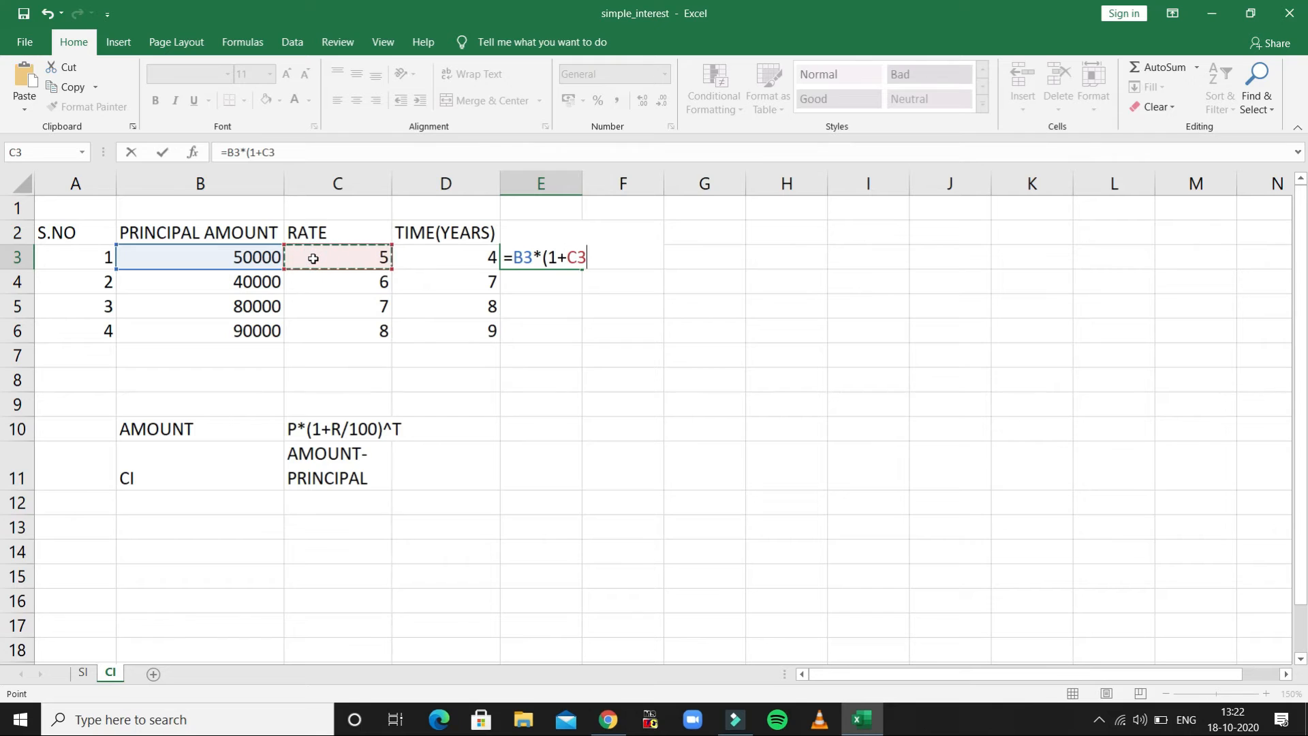
pyautogui.write('/100)')
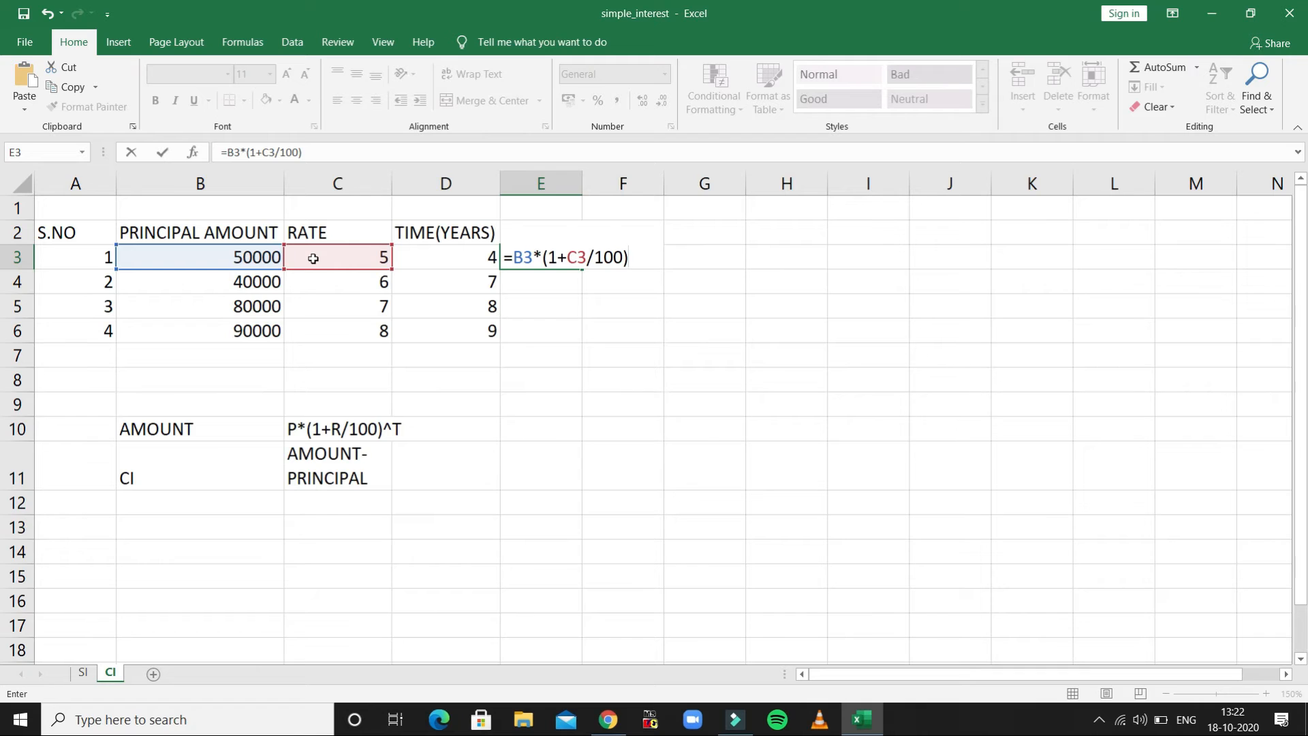
pyautogui.write('^')
pyautogui.click(445, 265)
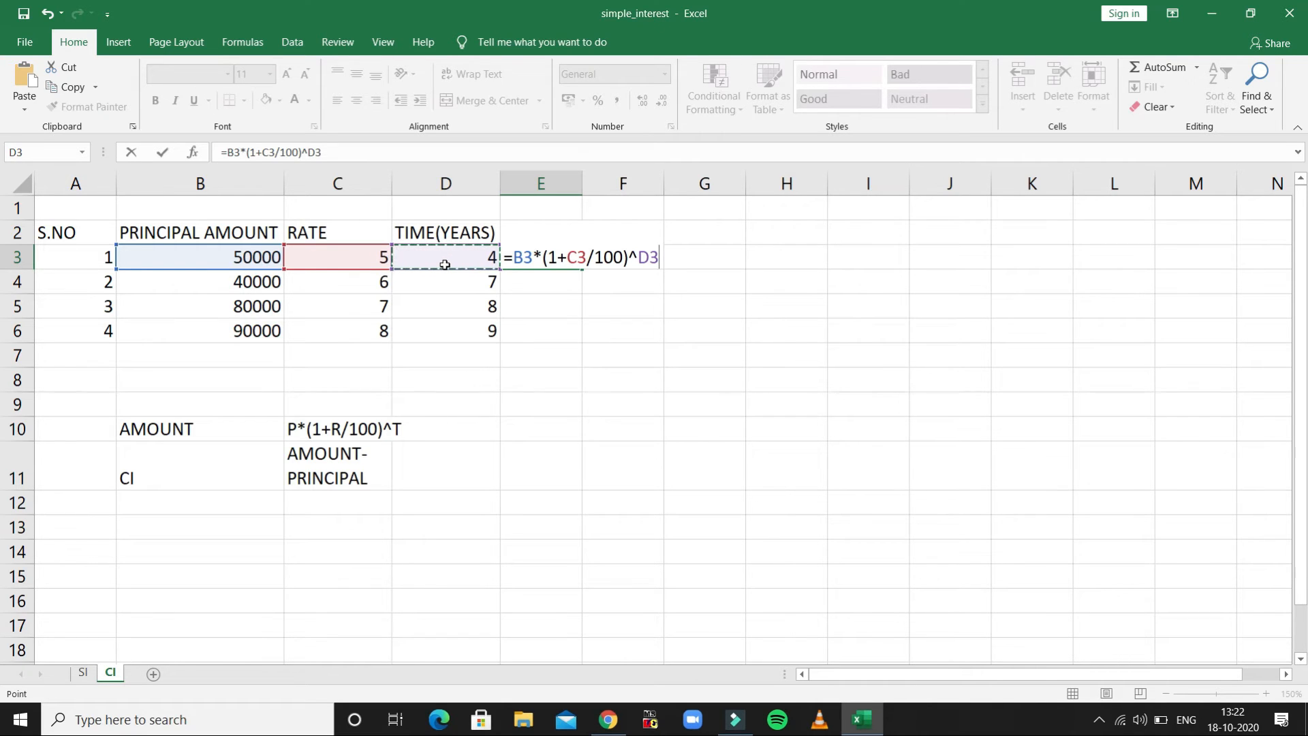
pyautogui.press('Return')
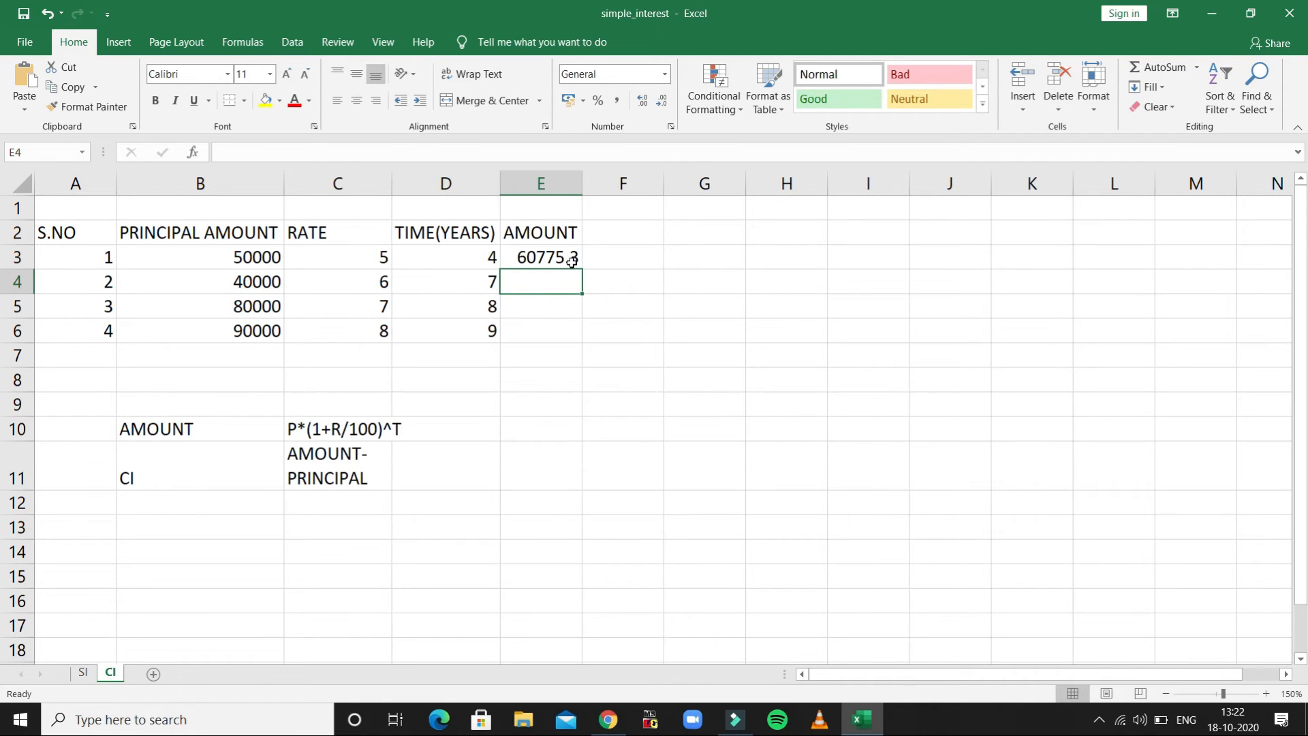
# - Calculate the second record's amount in E4 with =B4*(1+C4/100)^D4 and fill the formula down to E6
pyautogui.write('=')
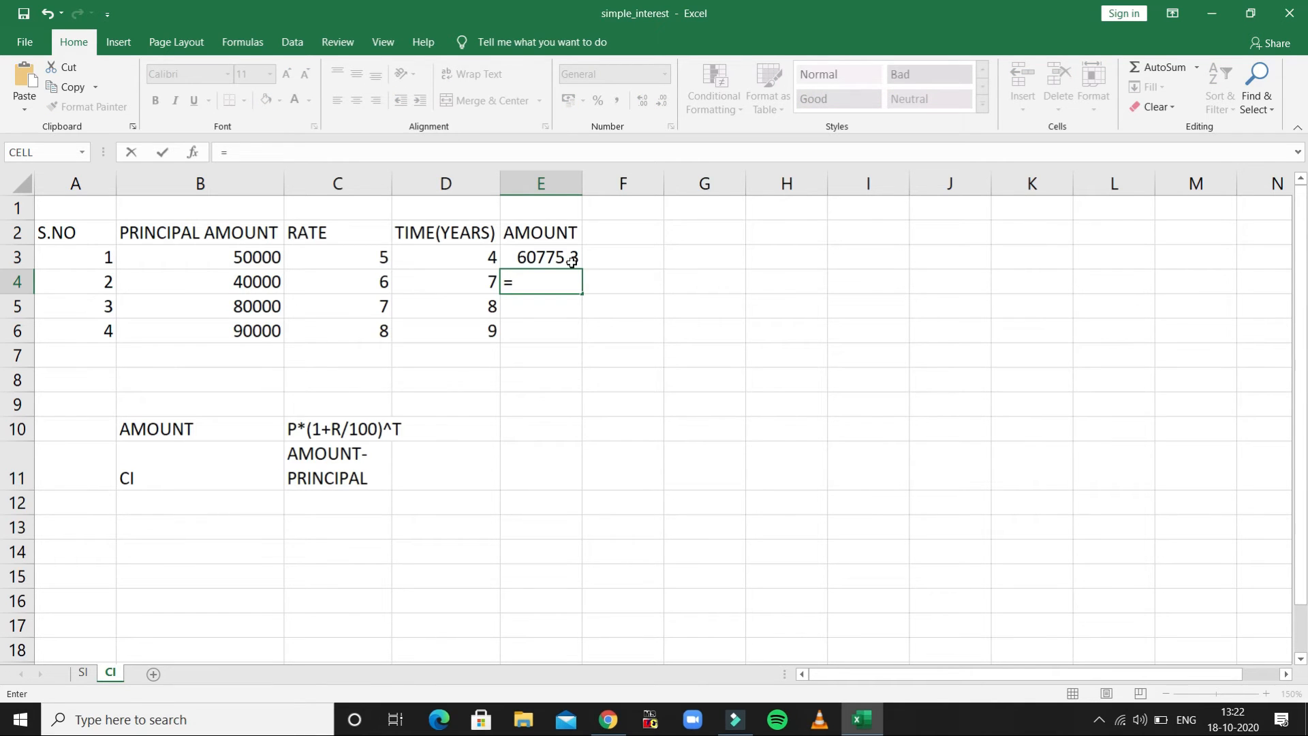
pyautogui.click(258, 281)
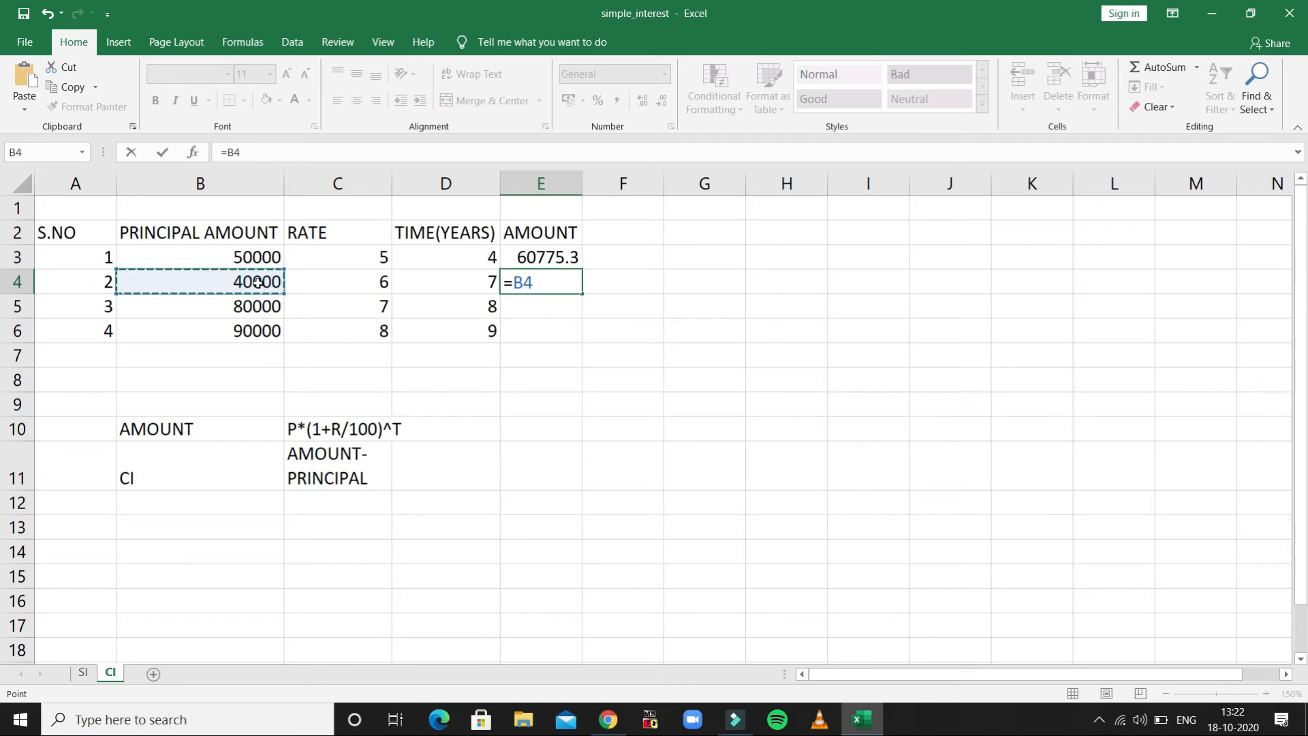
pyautogui.write('*')
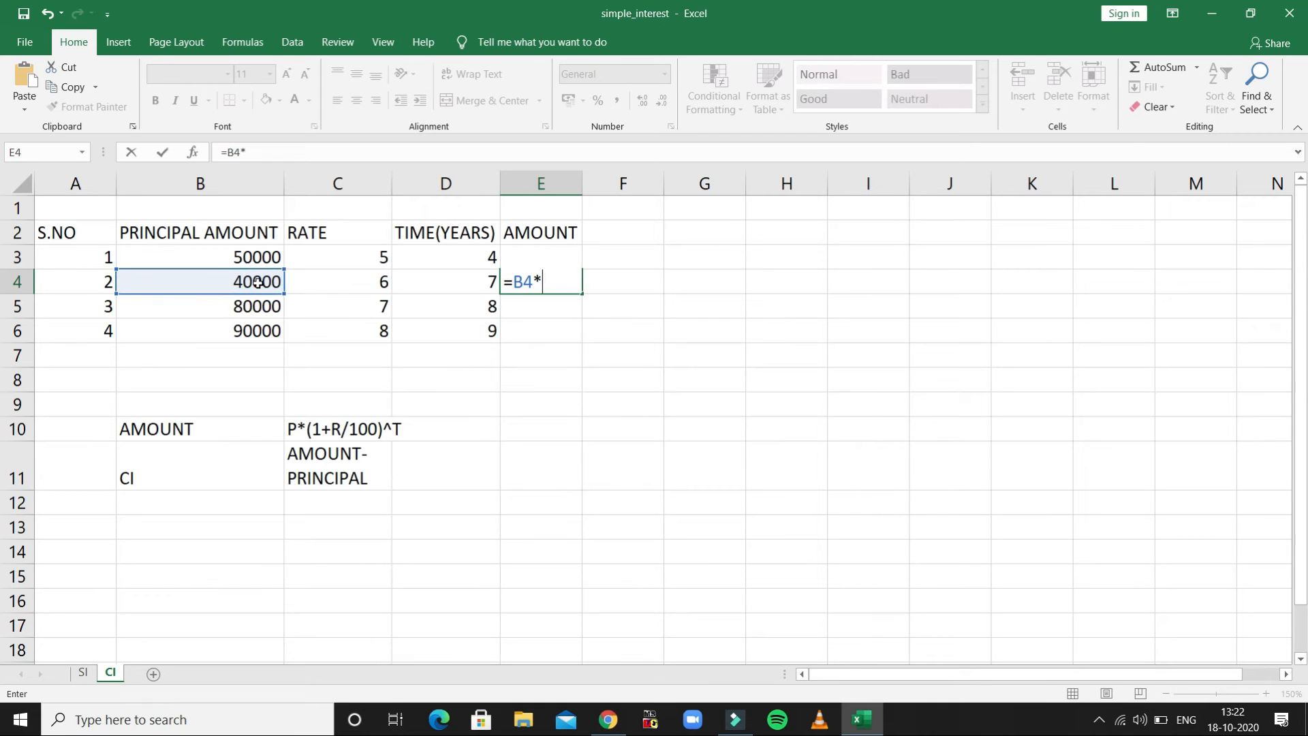
pyautogui.write('(1+')
pyautogui.click(319, 282)
pyautogui.write('/100')
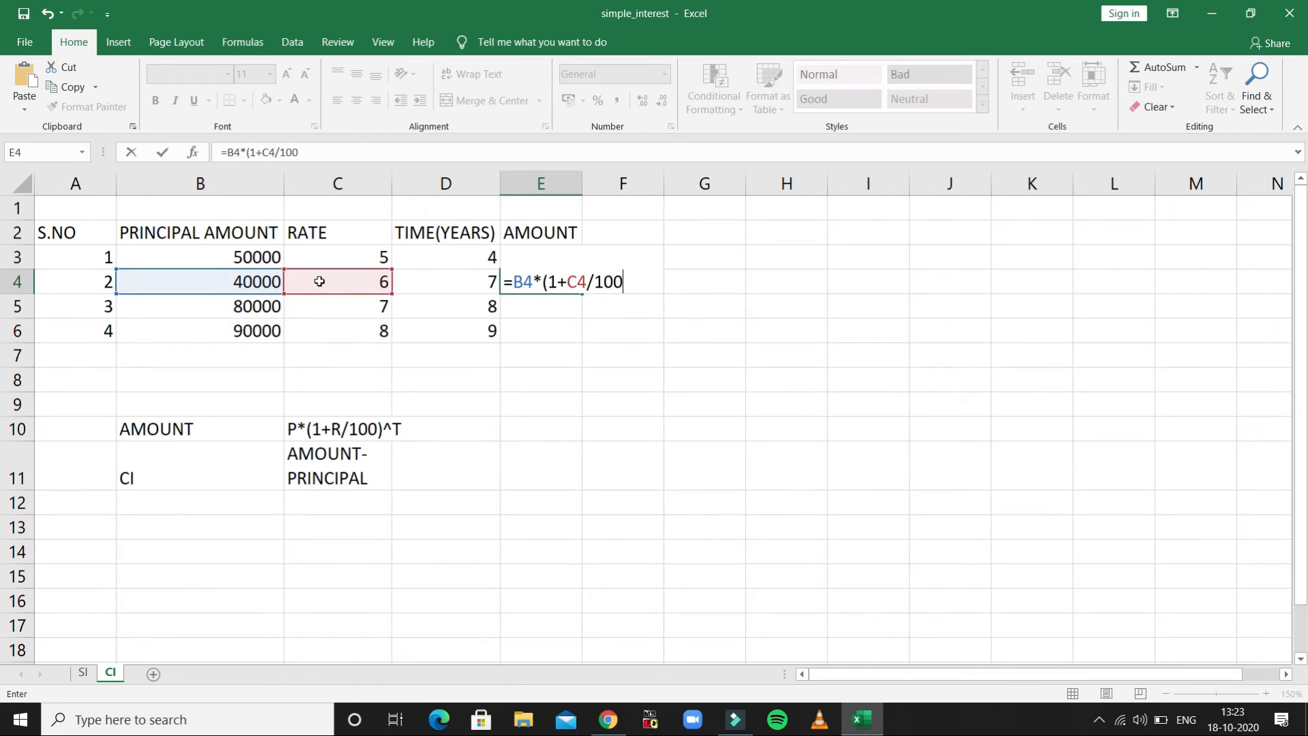
pyautogui.write(')^')
pyautogui.click(443, 280)
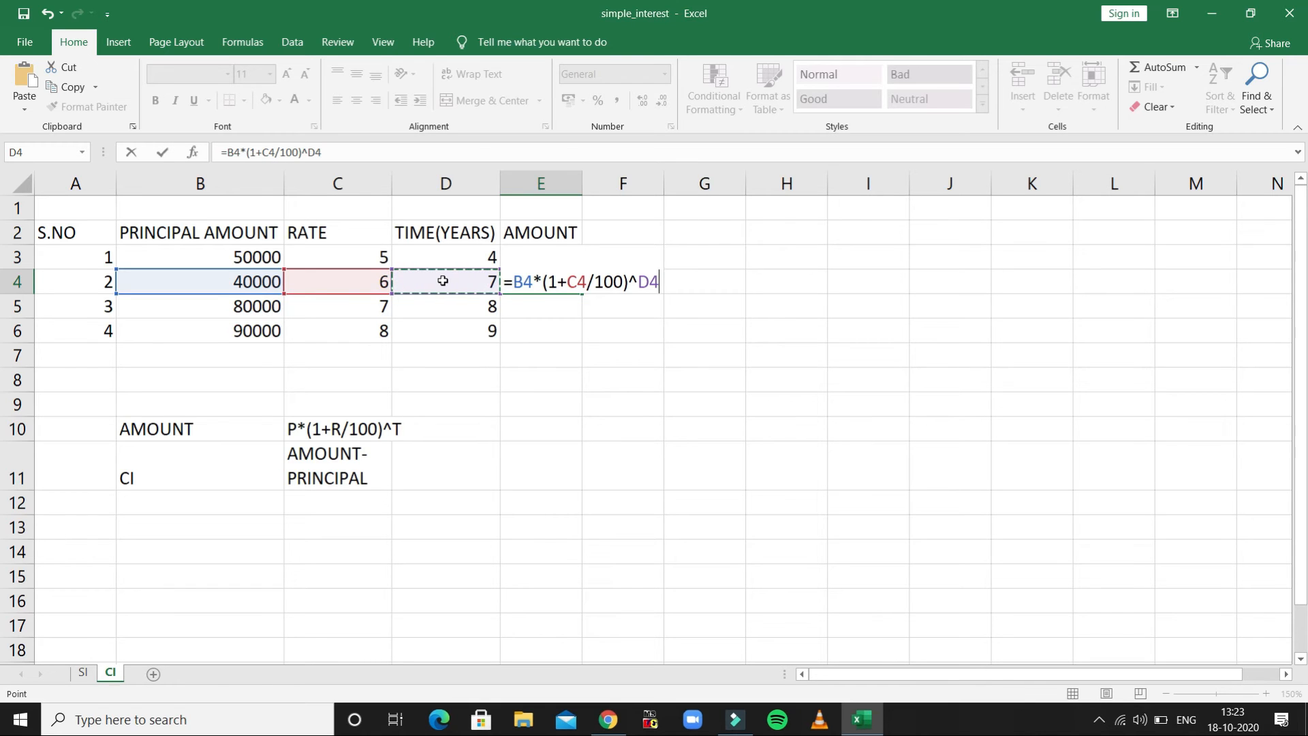
pyautogui.press('Return')
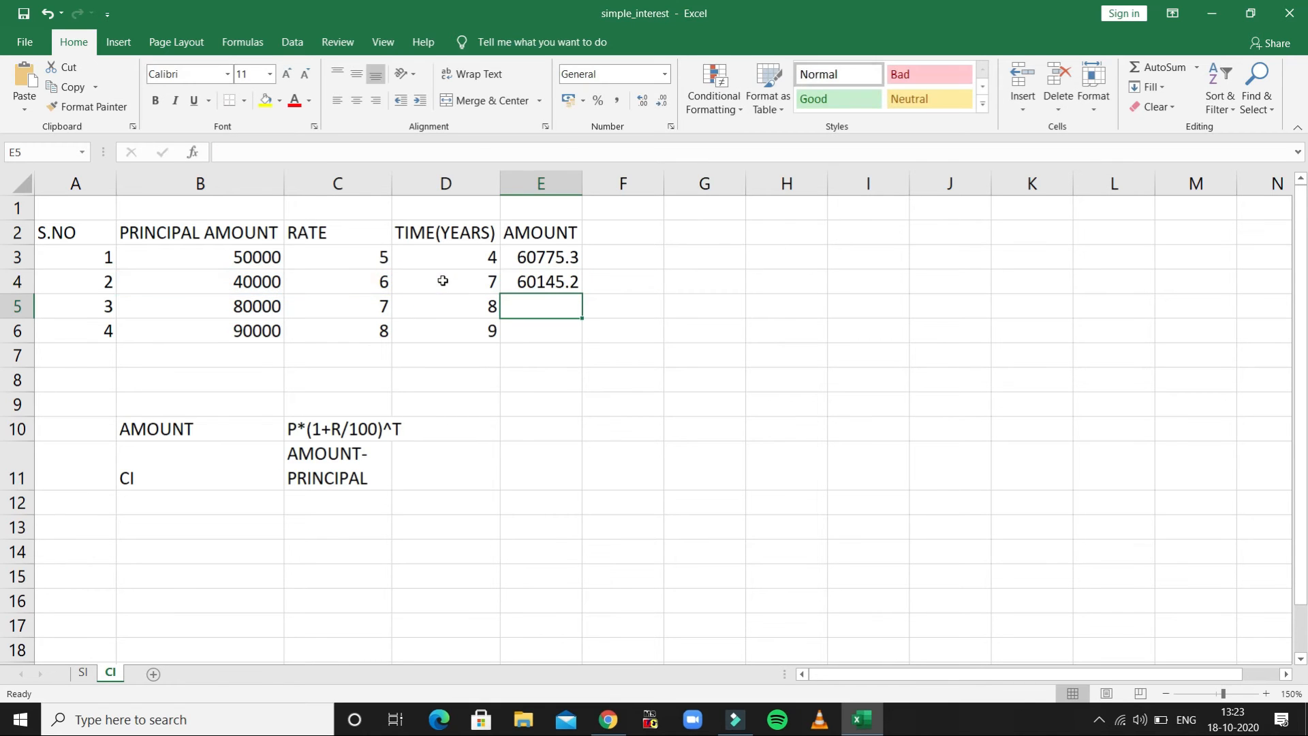
pyautogui.click(557, 282)
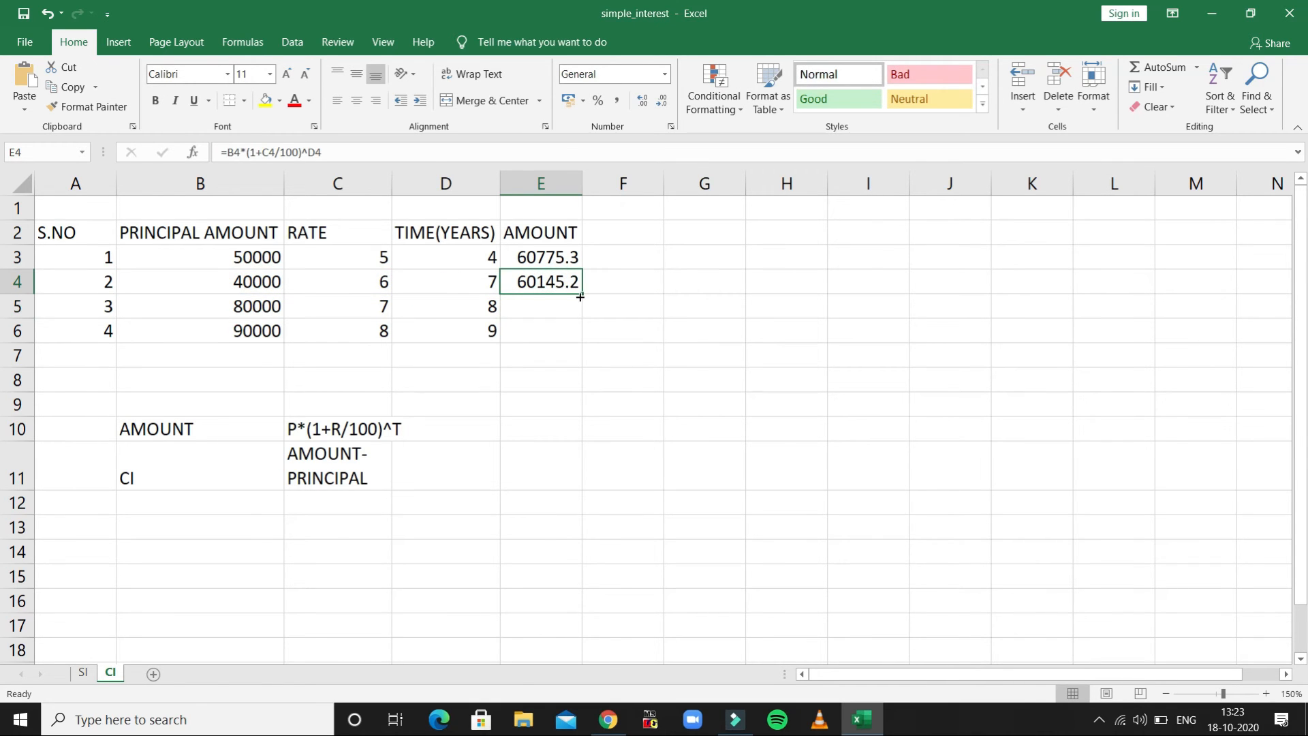
pyautogui.moveTo(581, 293); pyautogui.dragTo(573, 334)
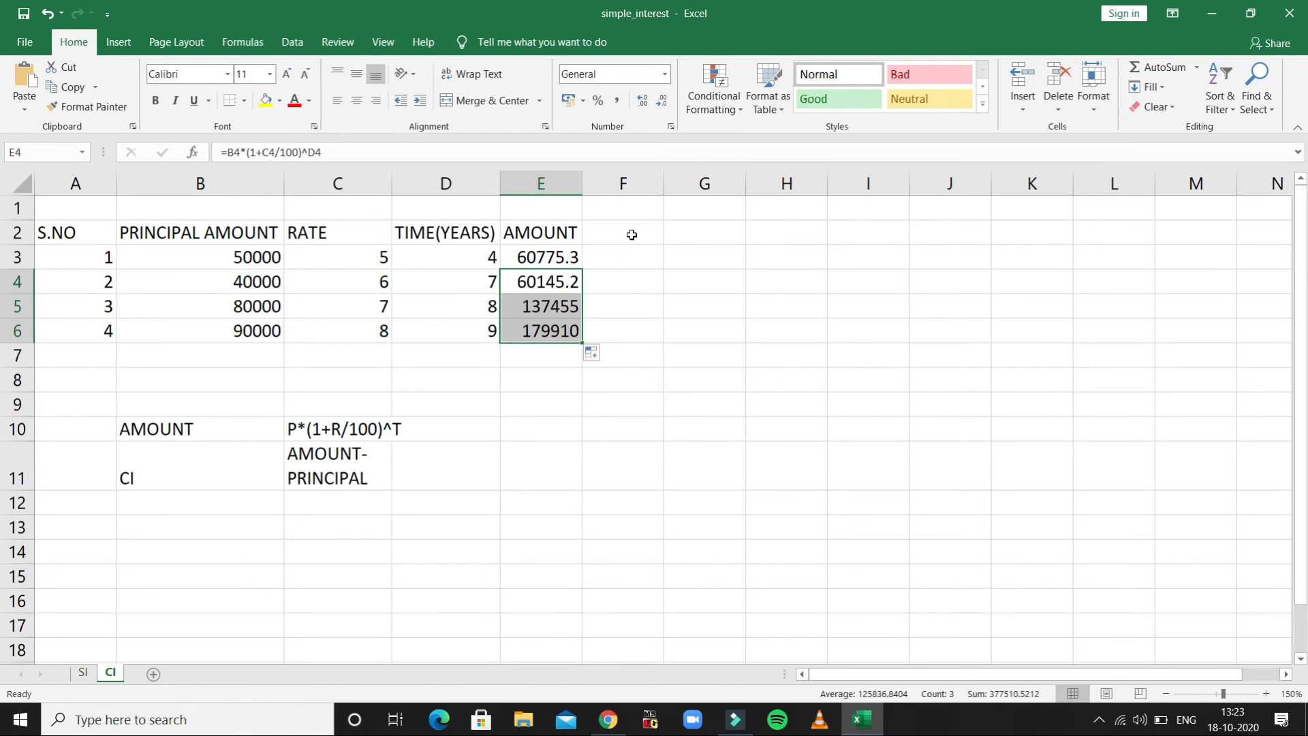
# - Add the column header COMPOUND INTEREST in cell F2, next to AMOUNT
pyautogui.click(632, 235)
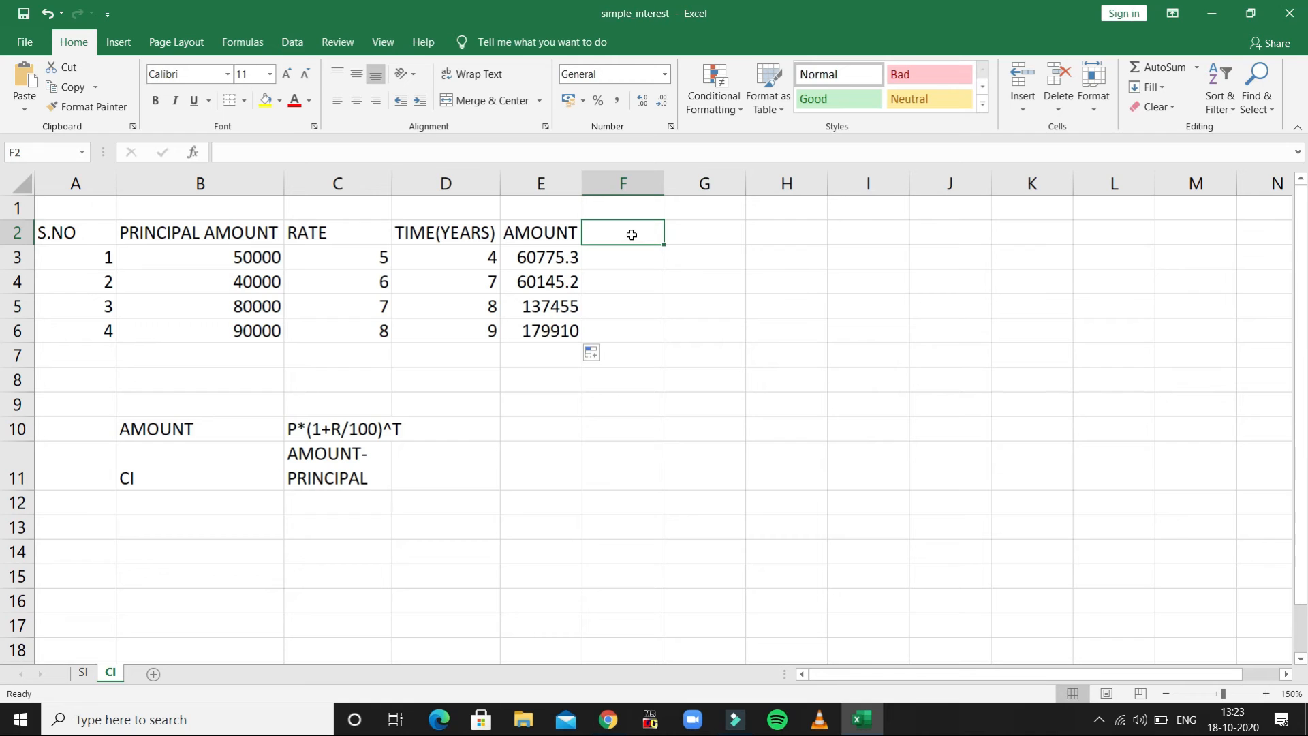
pyautogui.write('COMP')
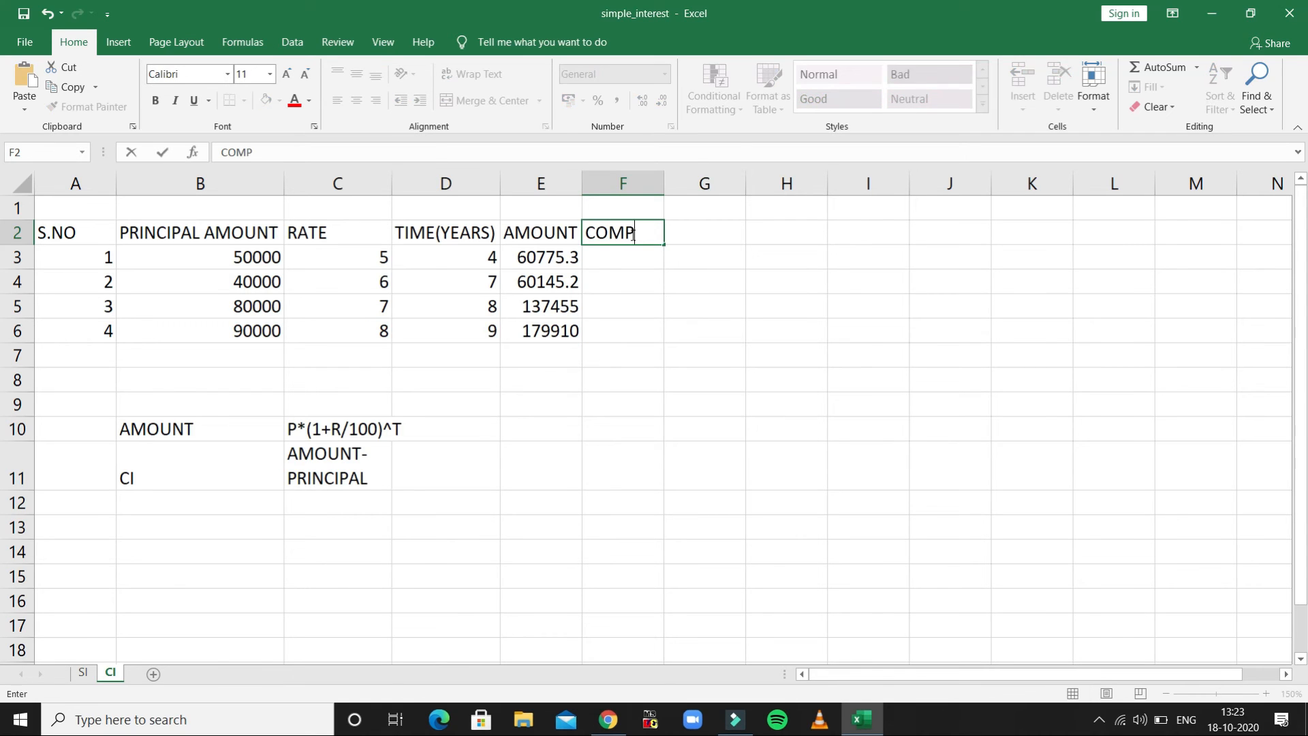
pyautogui.write('OUND INTERESR')
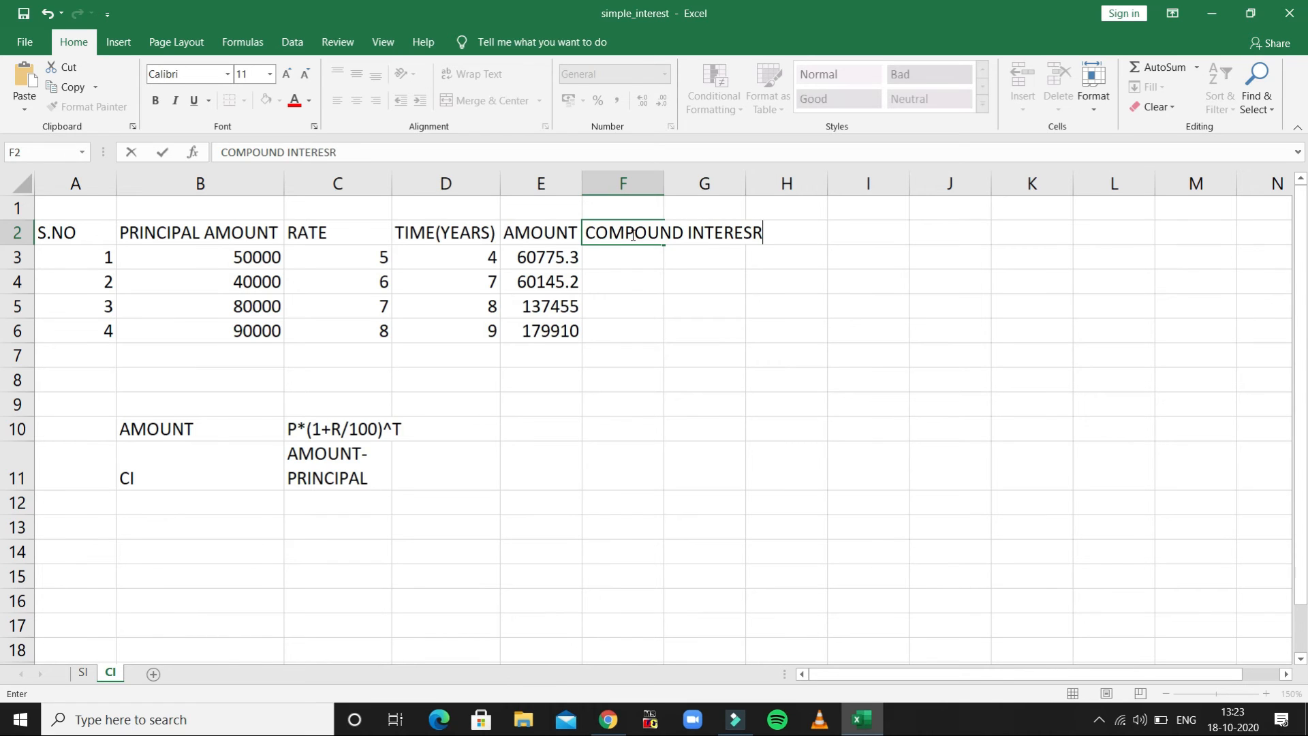
pyautogui.press('BackSpace')
pyautogui.write('T')
pyautogui.click(675, 190)
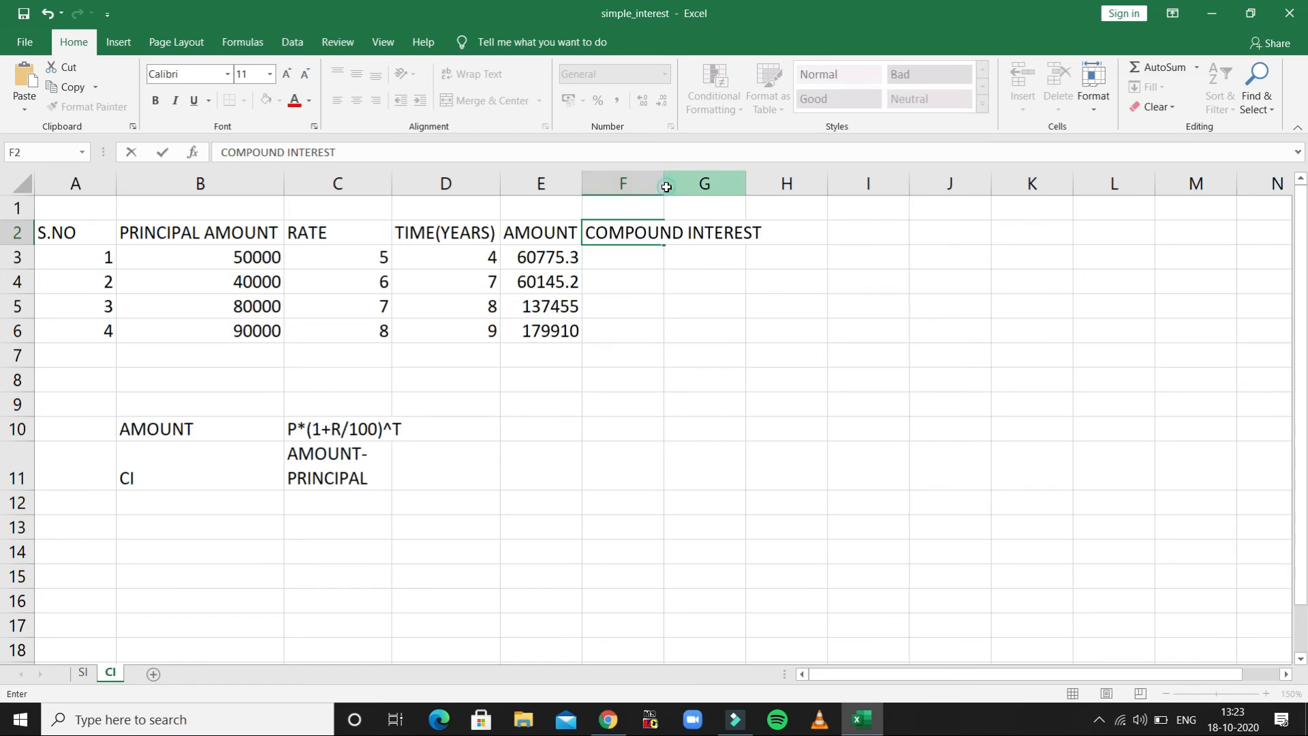
# - Autofit column F to its header and calculate the first record's compound interest in F3 with =E3-B3
pyautogui.doubleClick(665, 185)
pyautogui.click(671, 254)
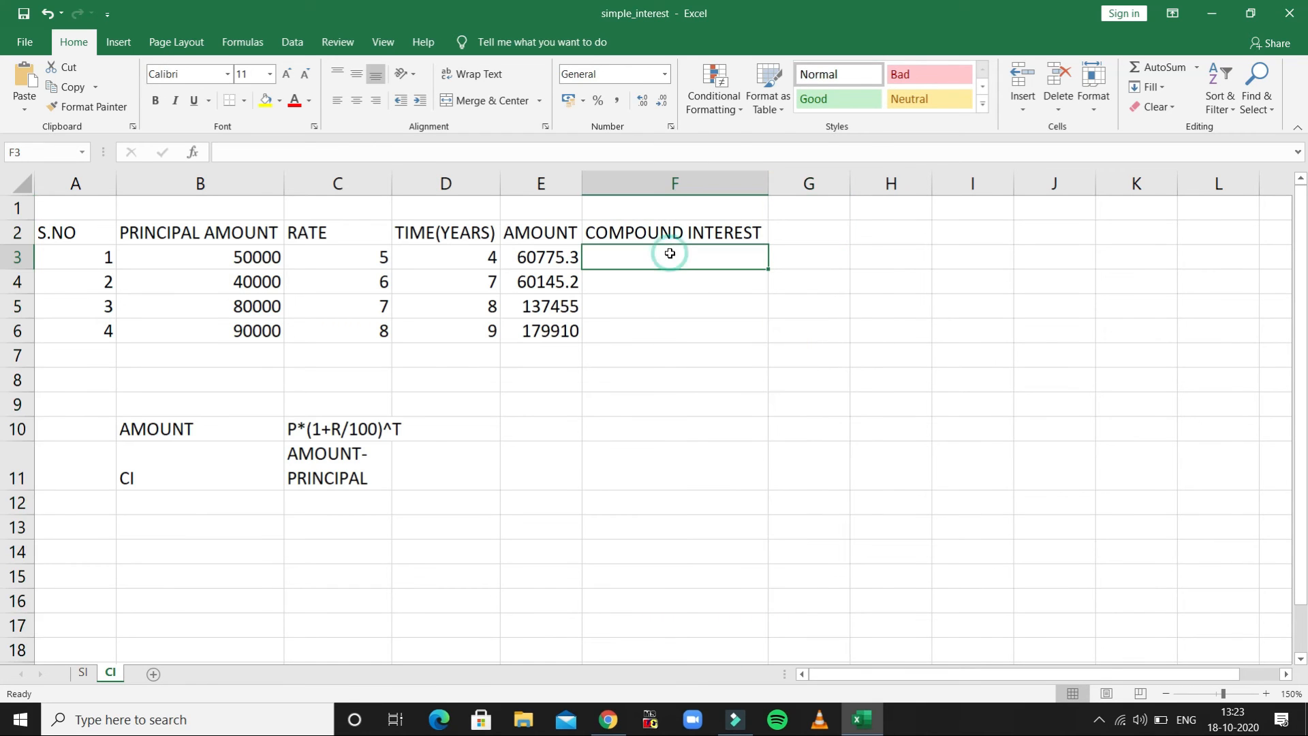
pyautogui.write('=')
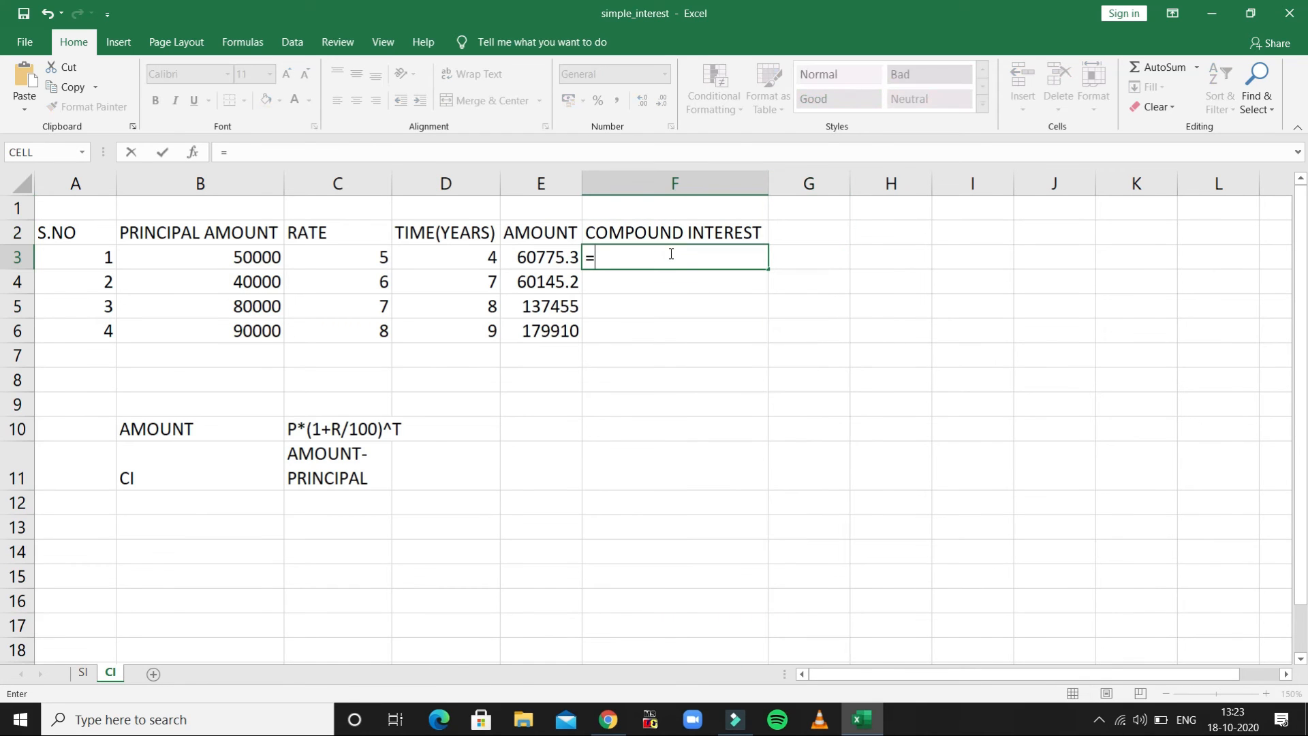
pyautogui.click(555, 256)
pyautogui.write('-')
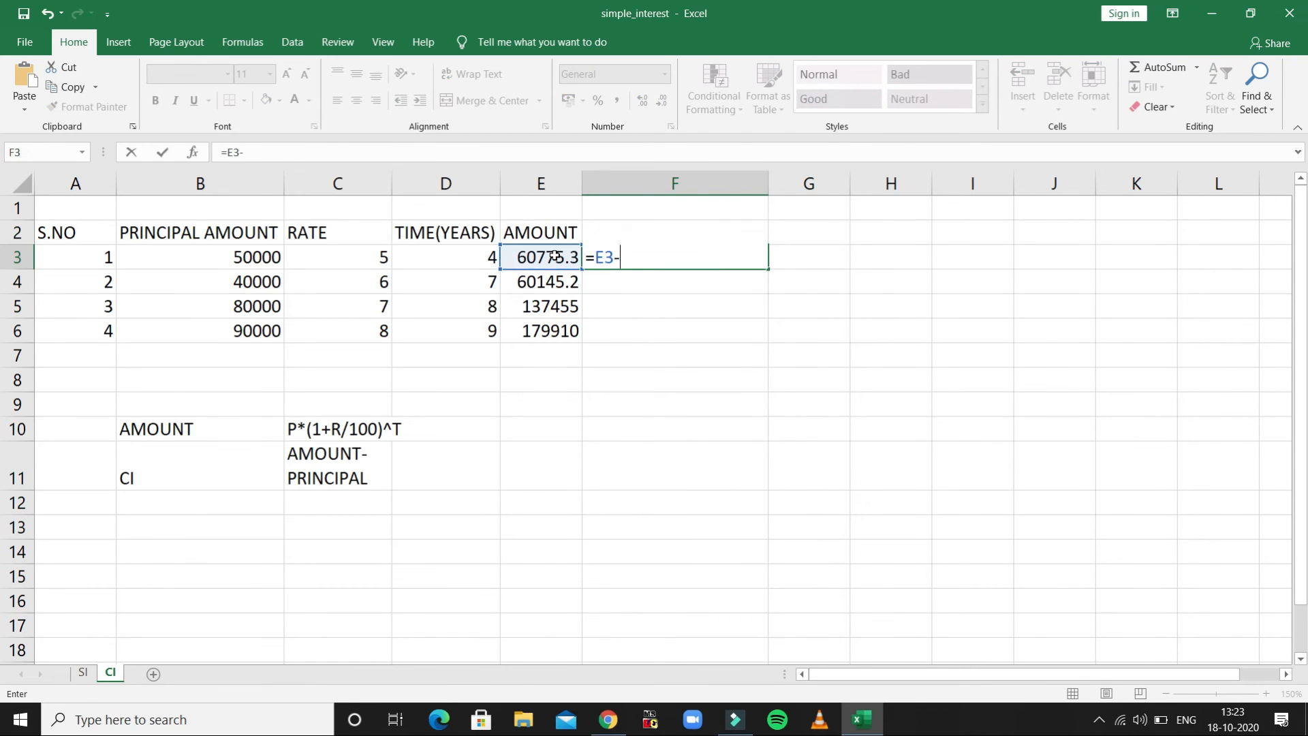
pyautogui.click(252, 263)
pyautogui.press('Return')
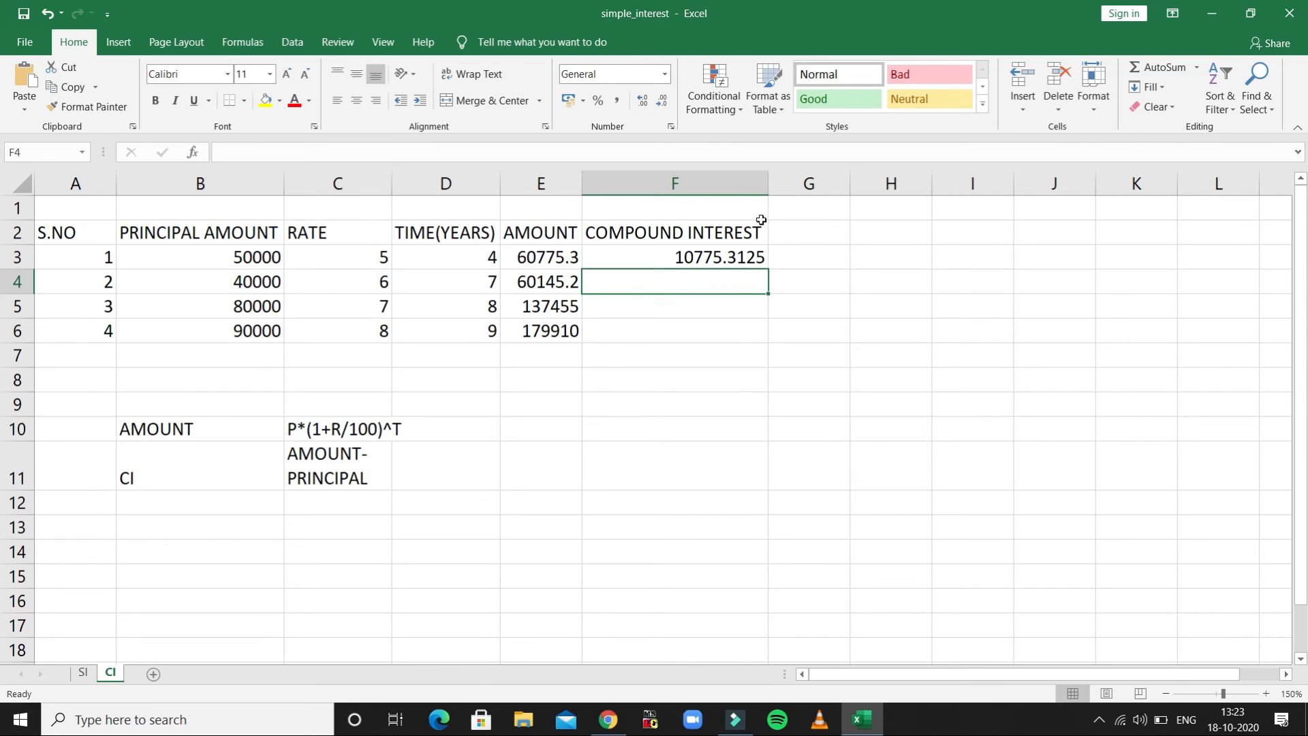
pyautogui.click(728, 260)
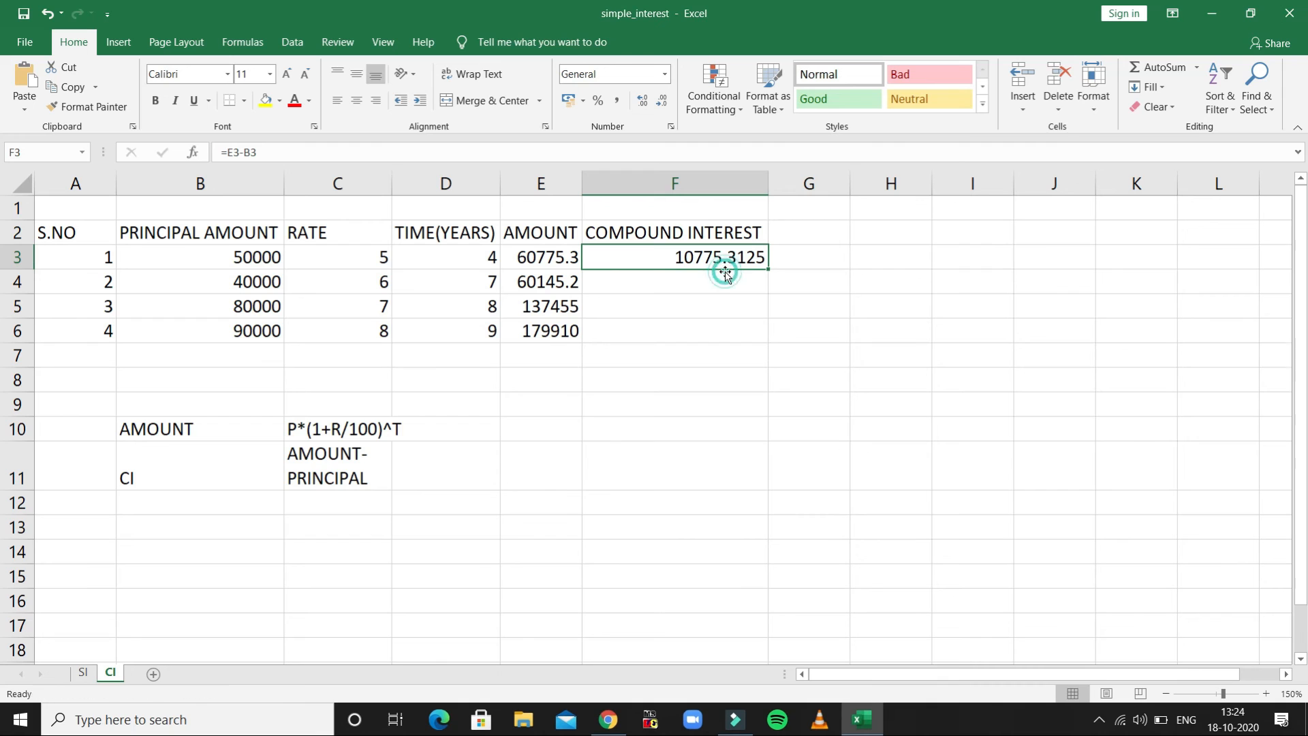
# - Calculate the second record's compound interest in F4 with =E4-B4 and fill the formula down to F6
pyautogui.click(721, 282)
pyautogui.write('=')
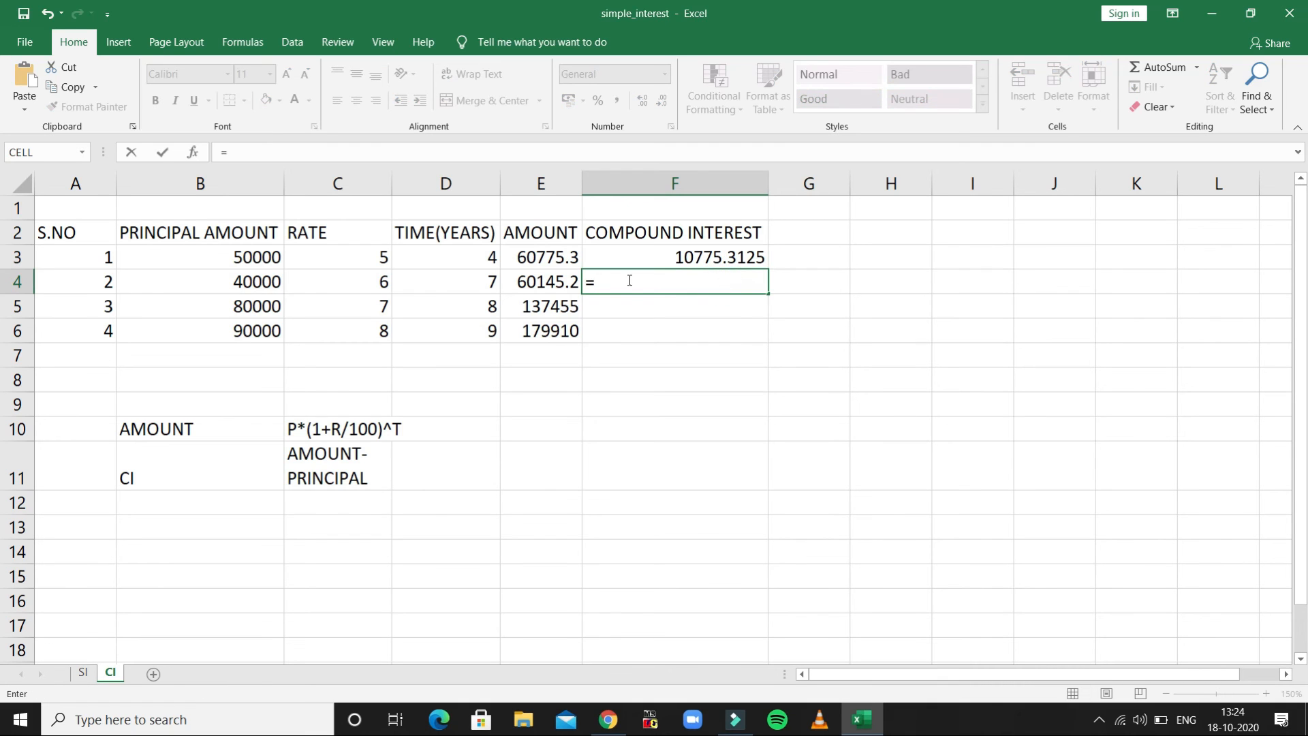
pyautogui.click(554, 281)
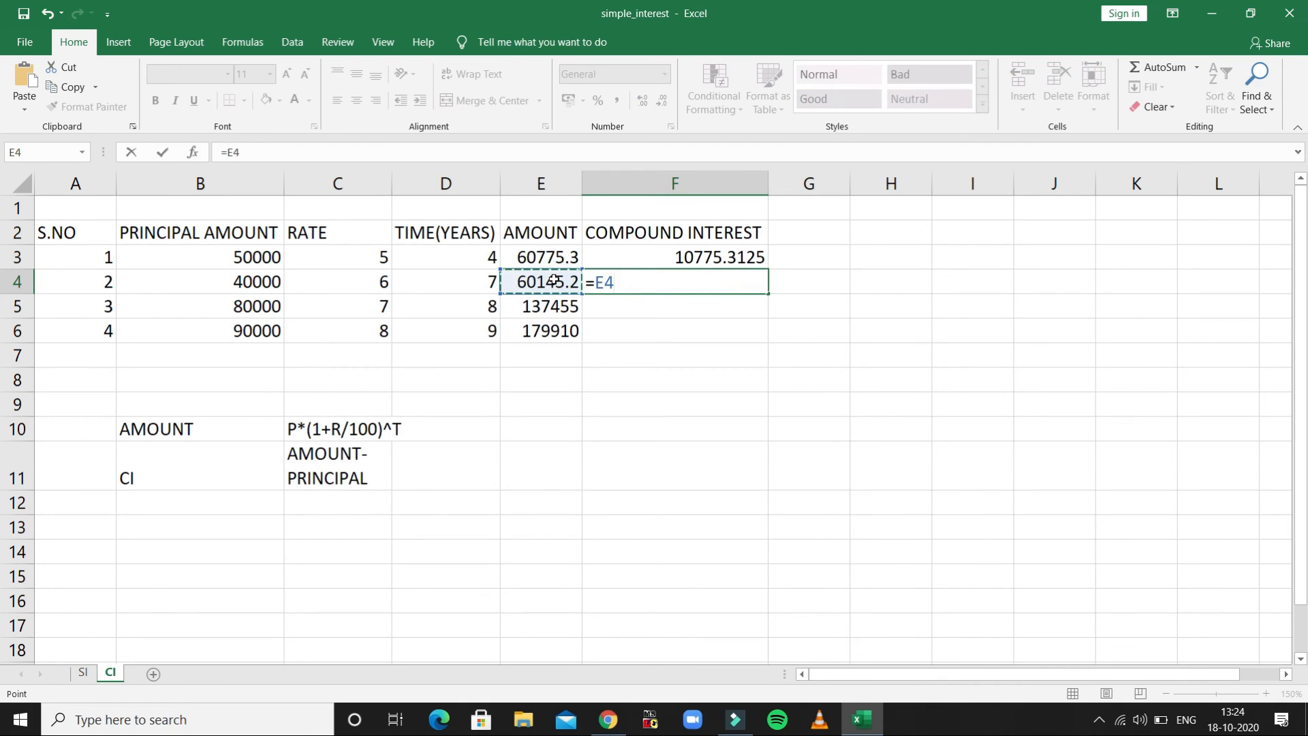
pyautogui.write('-')
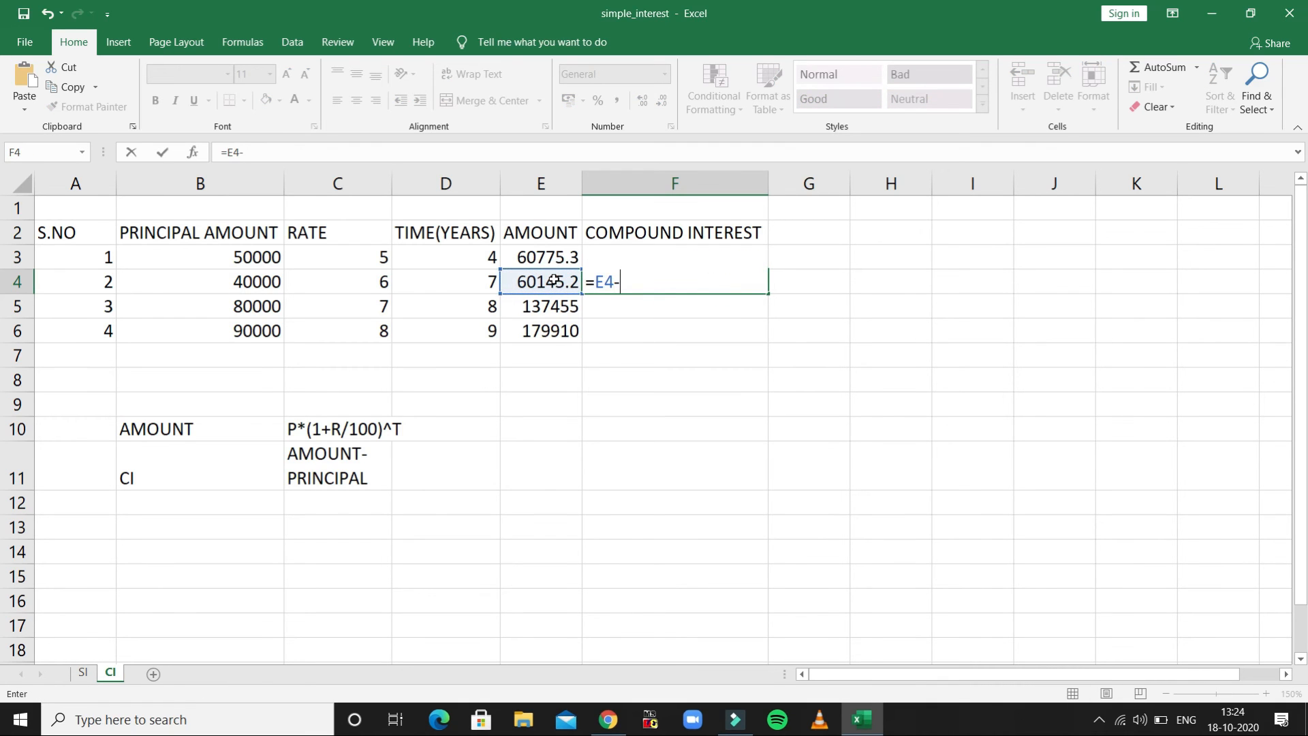
pyautogui.click(260, 281)
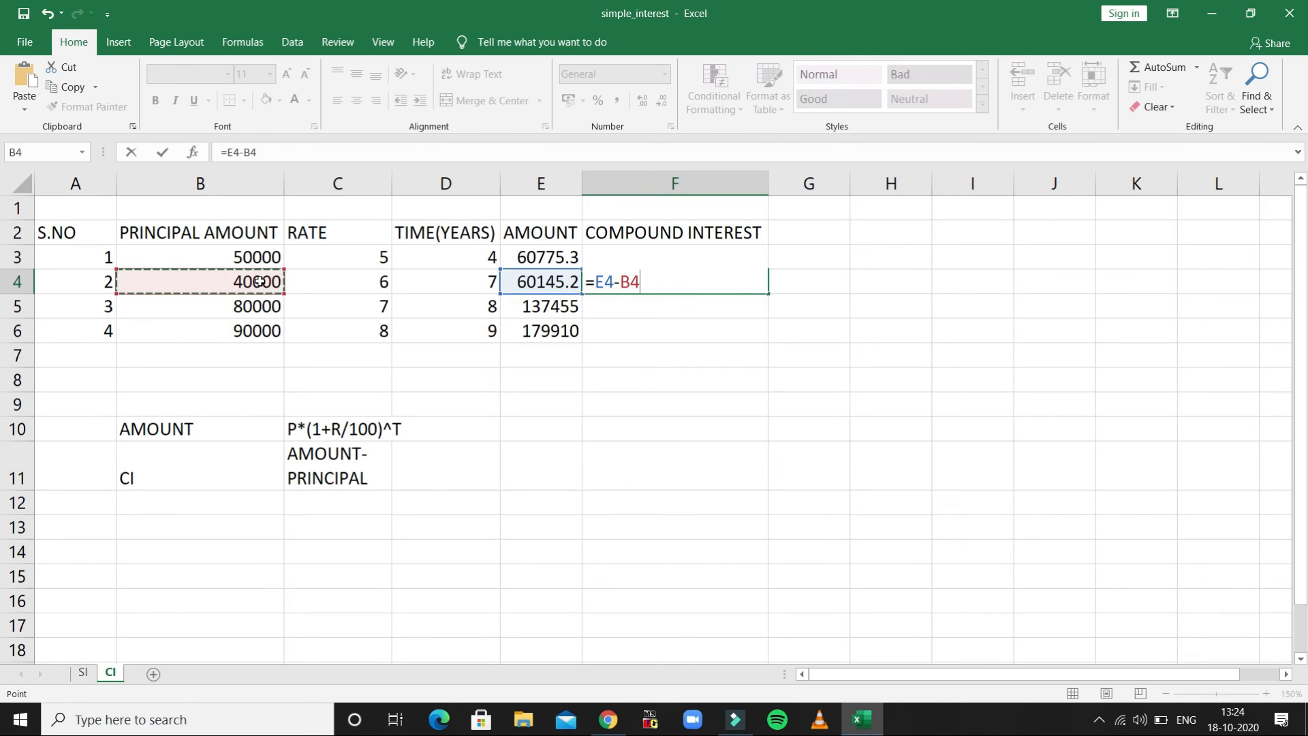
pyautogui.press('Return')
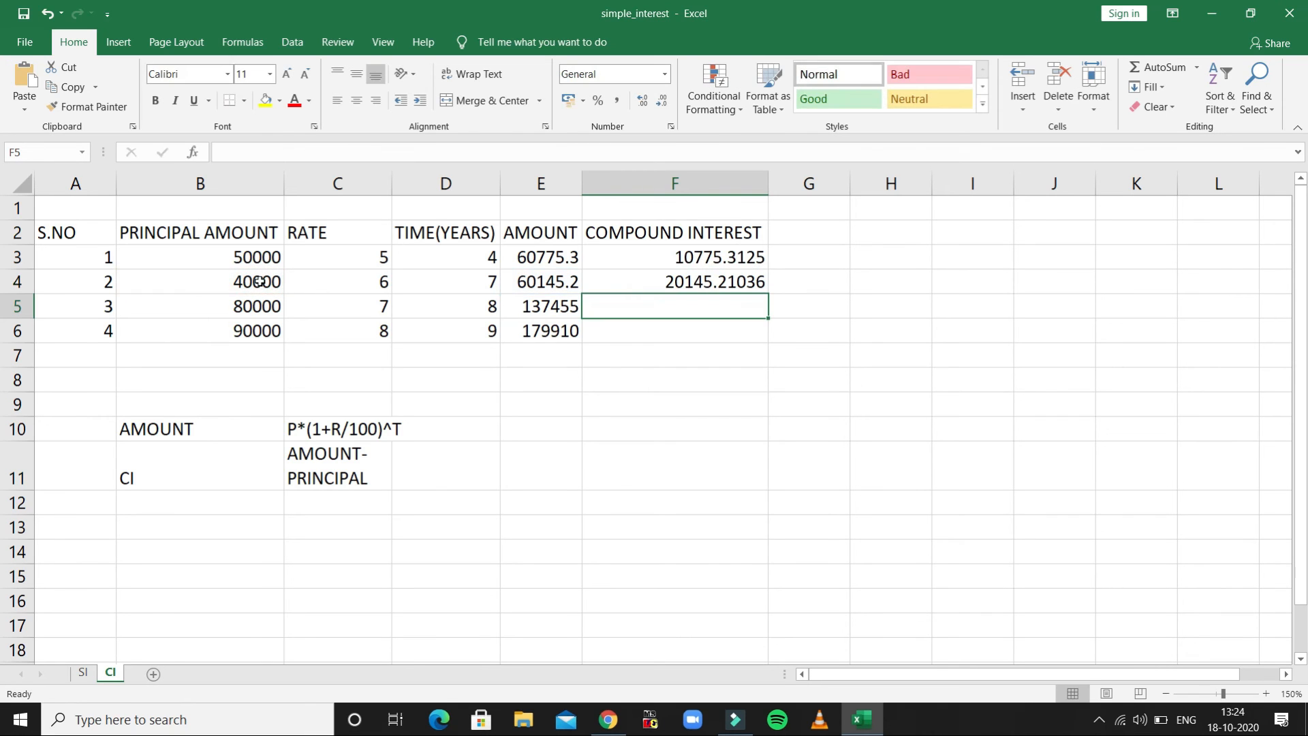
pyautogui.click(760, 282)
pyautogui.moveTo(765, 294); pyautogui.dragTo(768, 334)
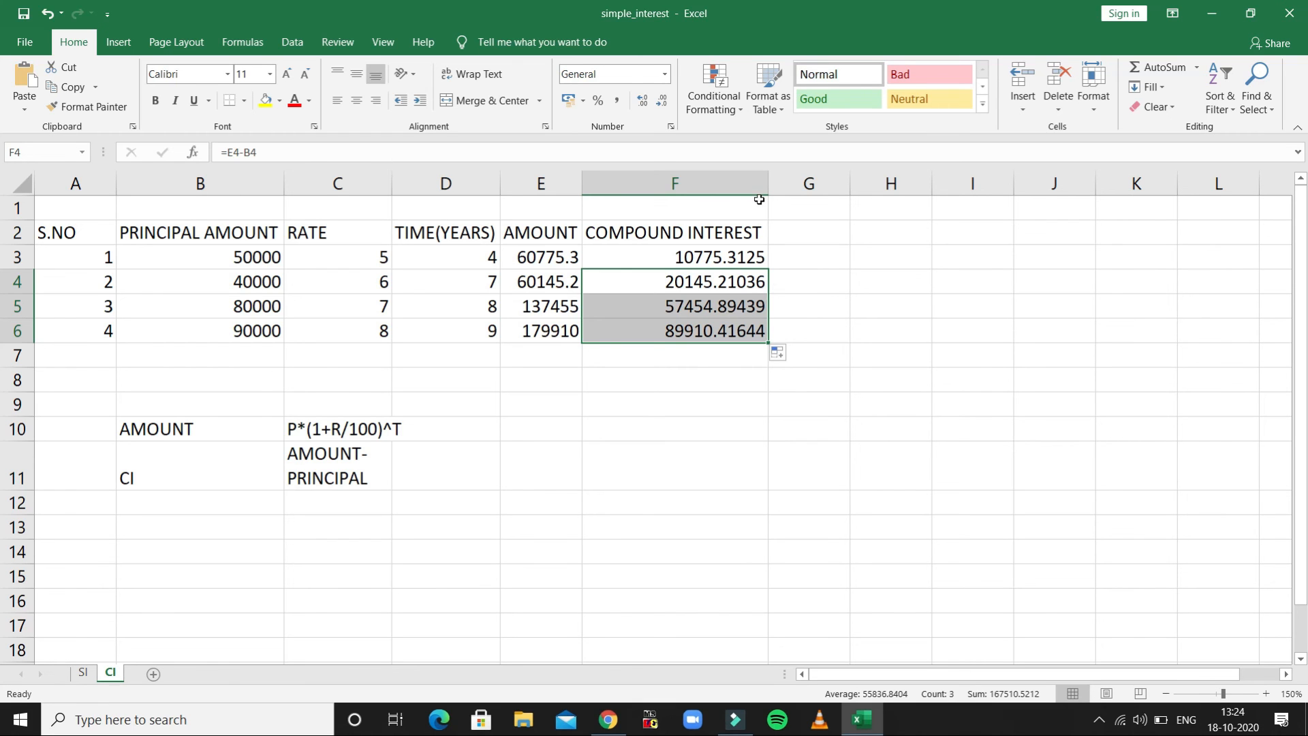
# - Narrow the COMPOUND INTEREST column and autofit it again to its contents
pyautogui.moveTo(773, 178); pyautogui.dragTo(739, 186)
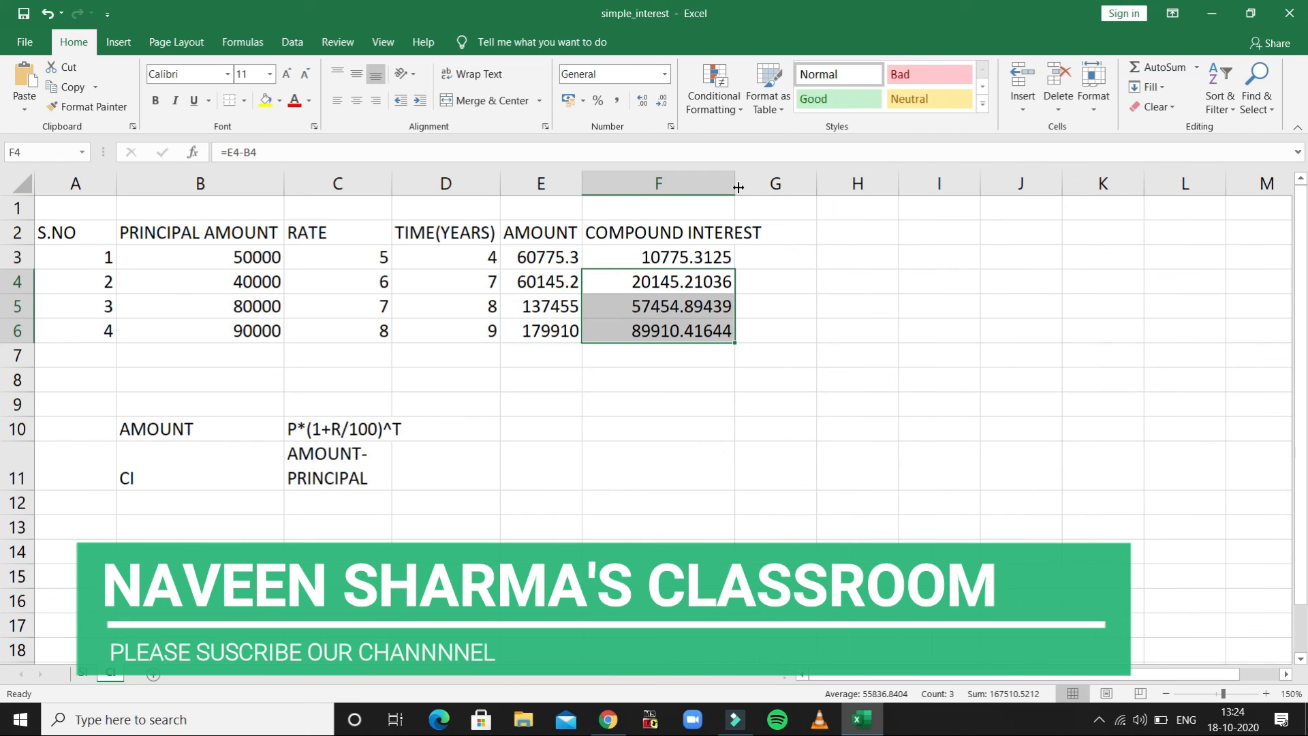
pyautogui.doubleClick(738, 187)
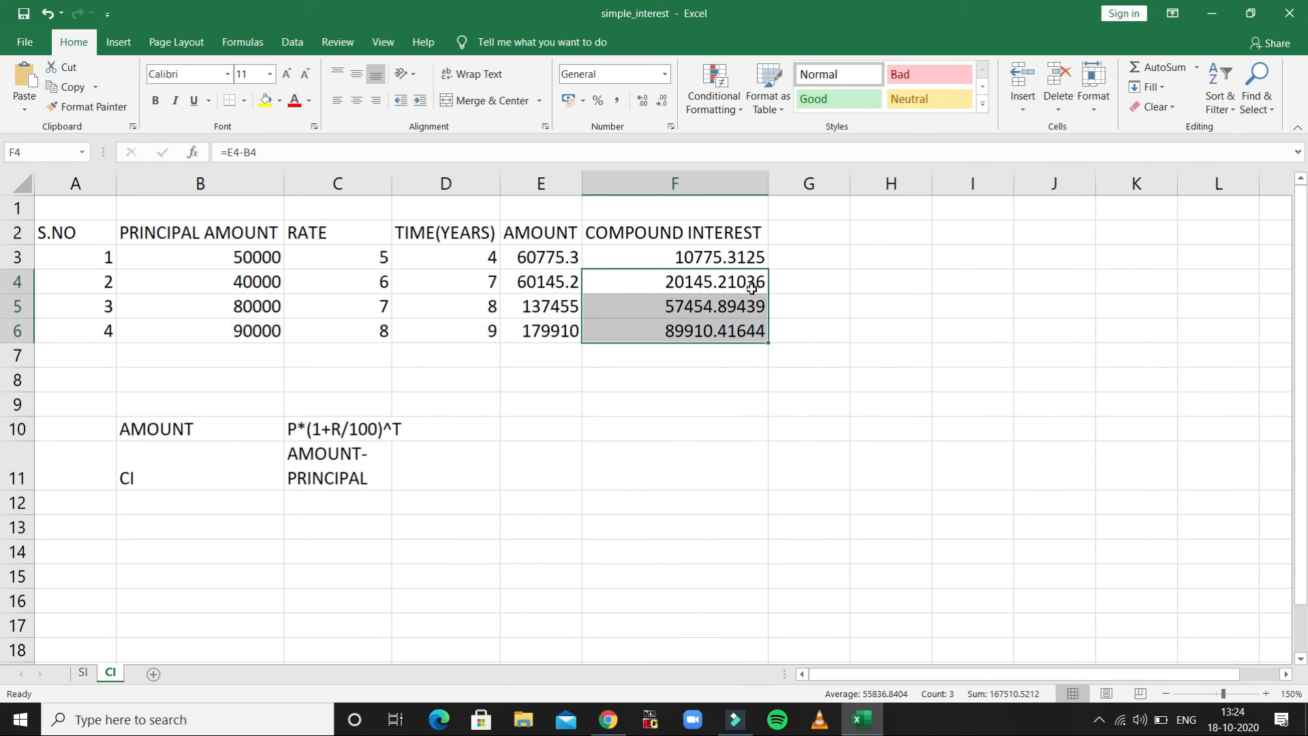
# - Check the compound interest formulas of the four records in cells F3 through F6
pyautogui.click(747, 260)
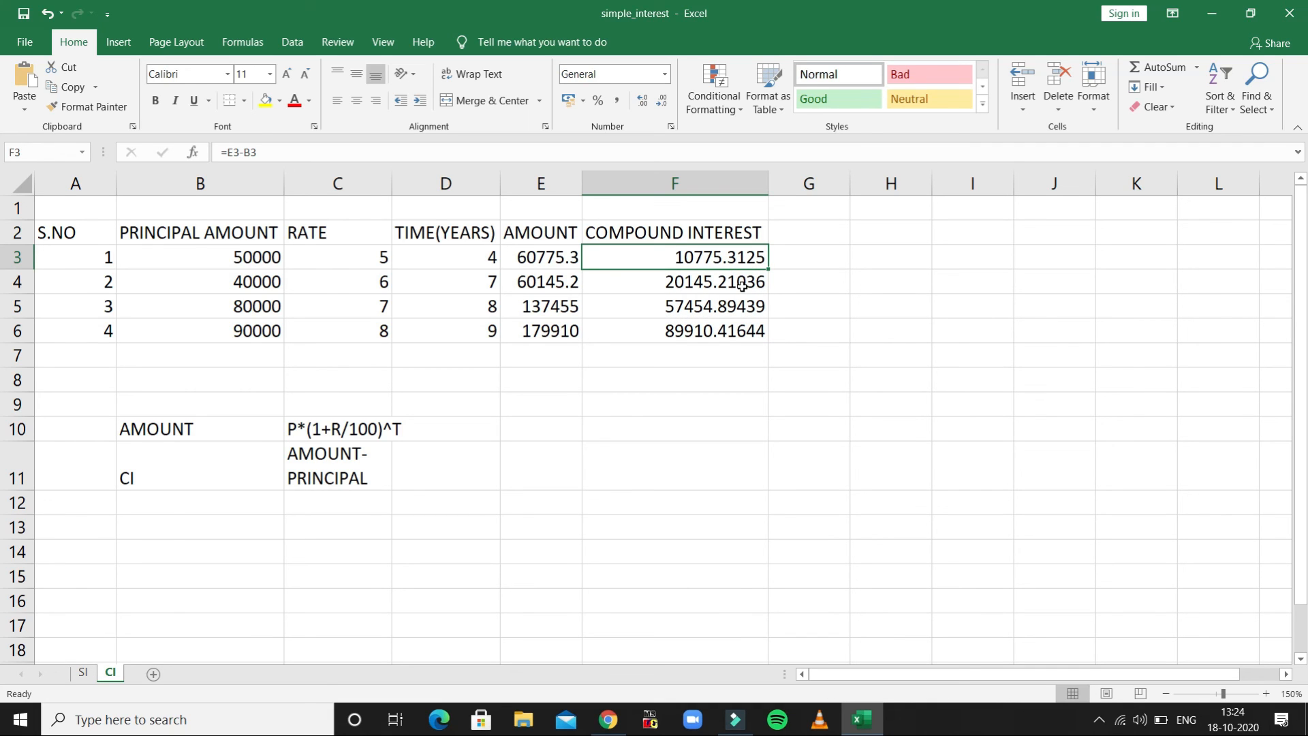
pyautogui.click(742, 284)
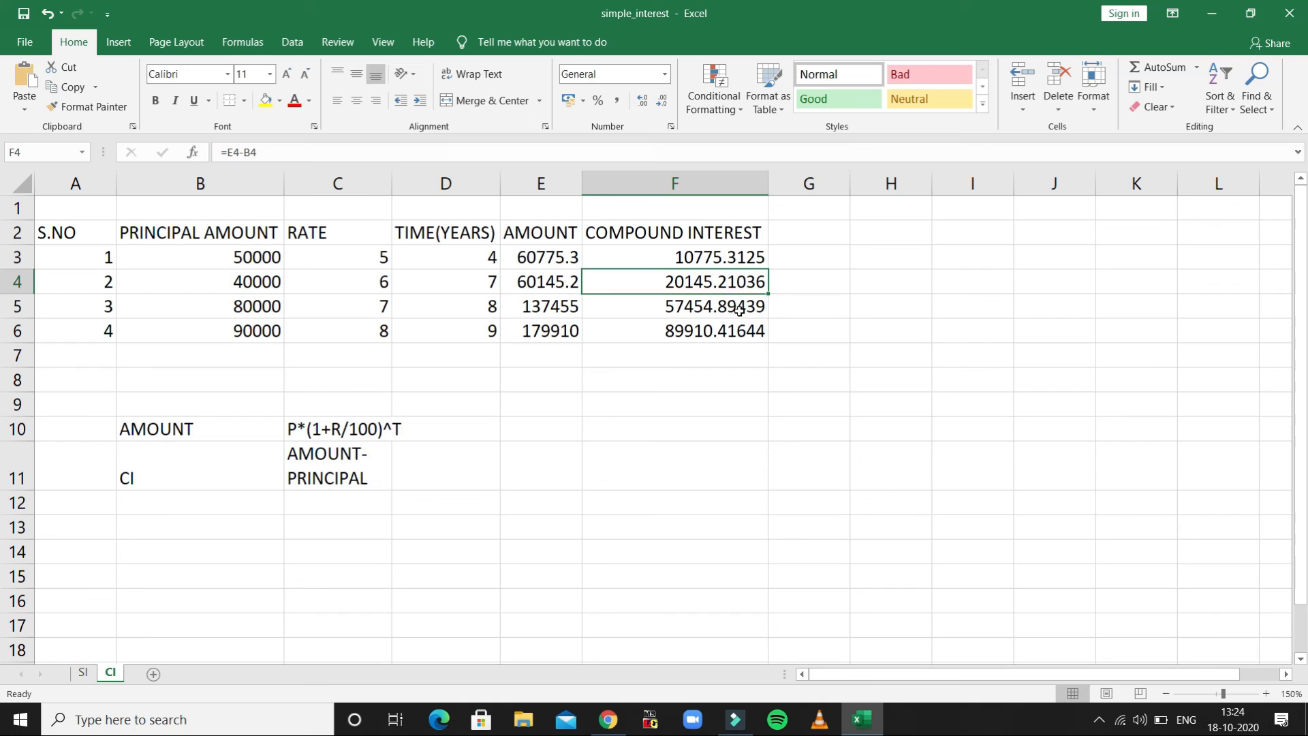
pyautogui.click(741, 309)
pyautogui.click(739, 331)
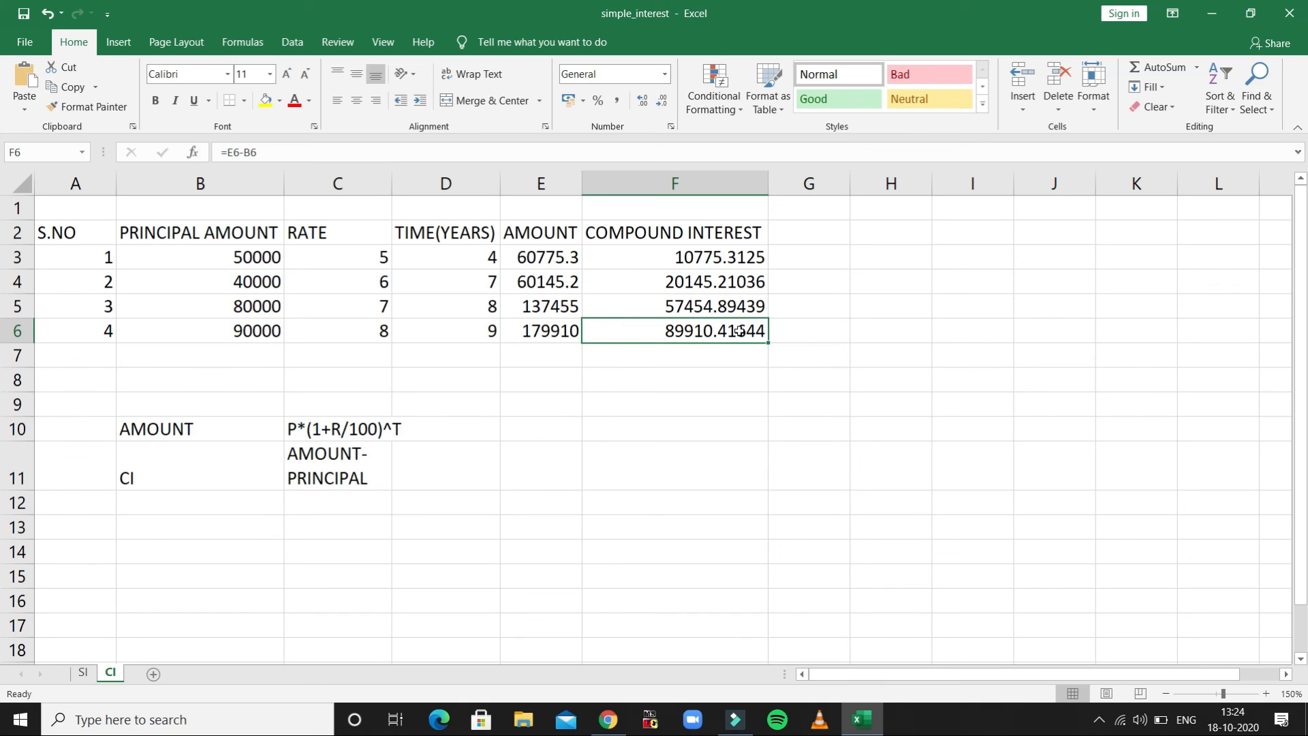
# - Center the whole table A2:F6 horizontally and middle-align it vertically
pyautogui.click(91, 232)
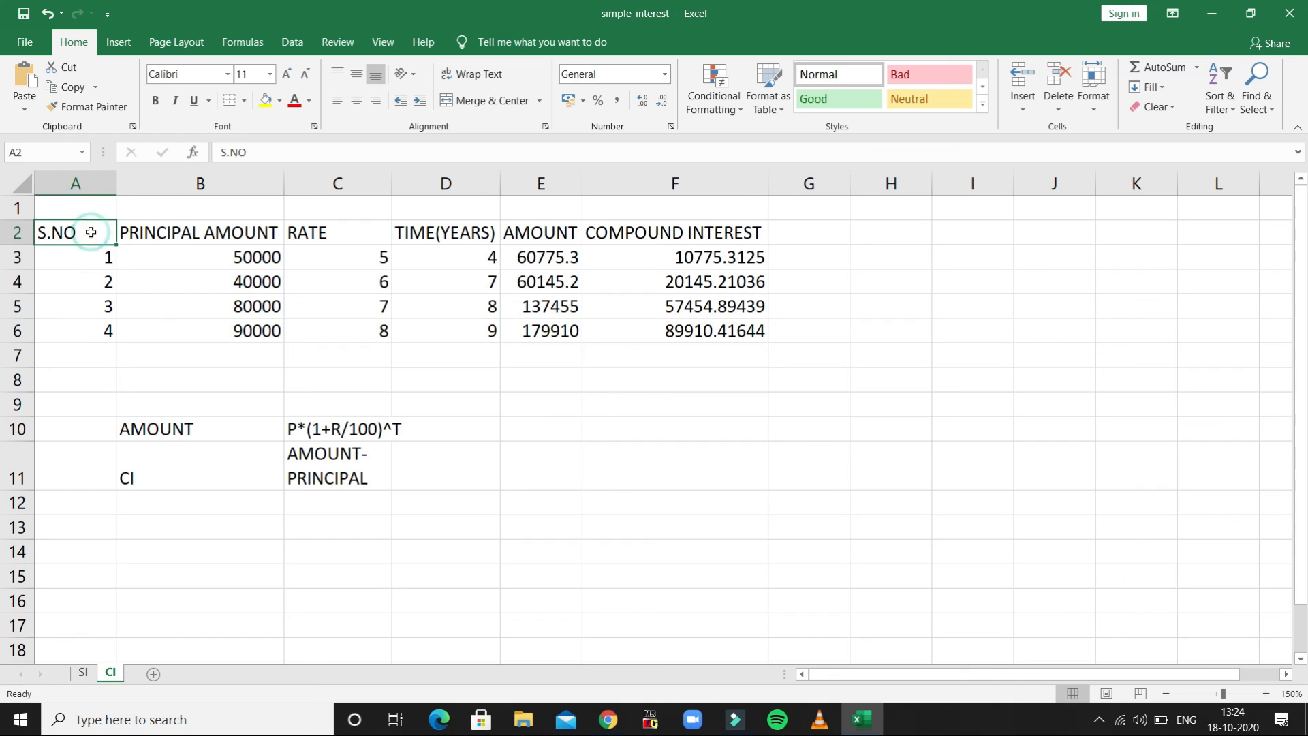
pyautogui.hotkey('shift', 'Down')
pyautogui.hotkey('shift', 'Down')
pyautogui.hotkey('shift', 'Down')
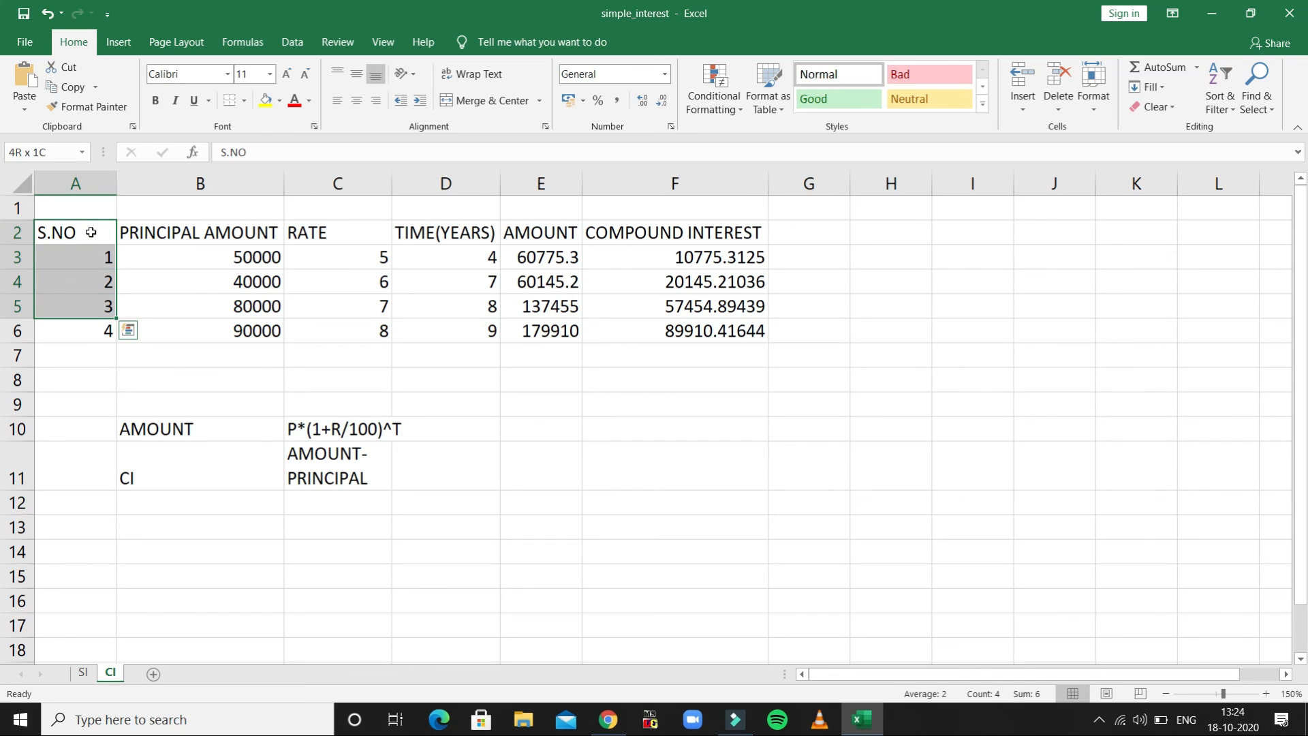
pyautogui.hotkey('shift', 'Down')
pyautogui.hotkey('shift', 'Right')
pyautogui.hotkey('shift', 'Right')
pyautogui.hotkey('shift', 'Right')
pyautogui.hotkey('shift', 'Right')
pyautogui.hotkey('shift', 'Right')
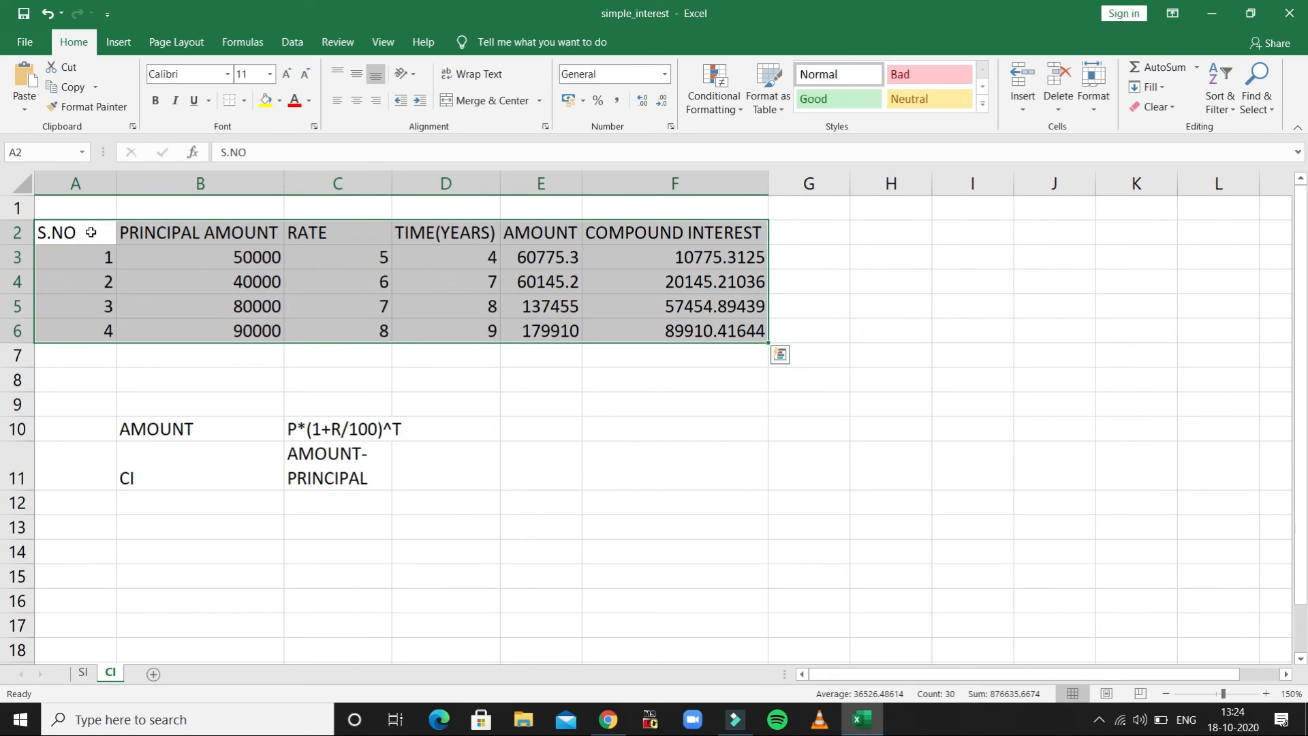
pyautogui.click(357, 104)
pyautogui.click(357, 77)
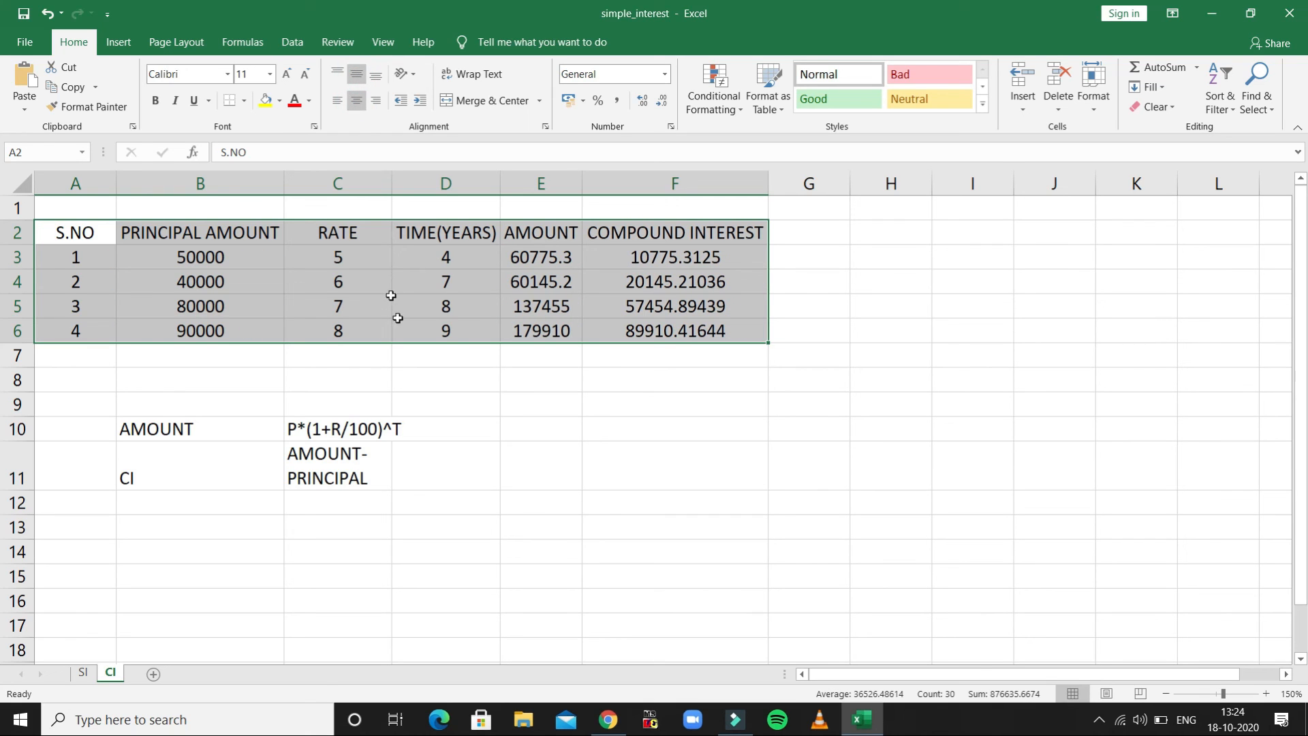
pyautogui.click(438, 393)
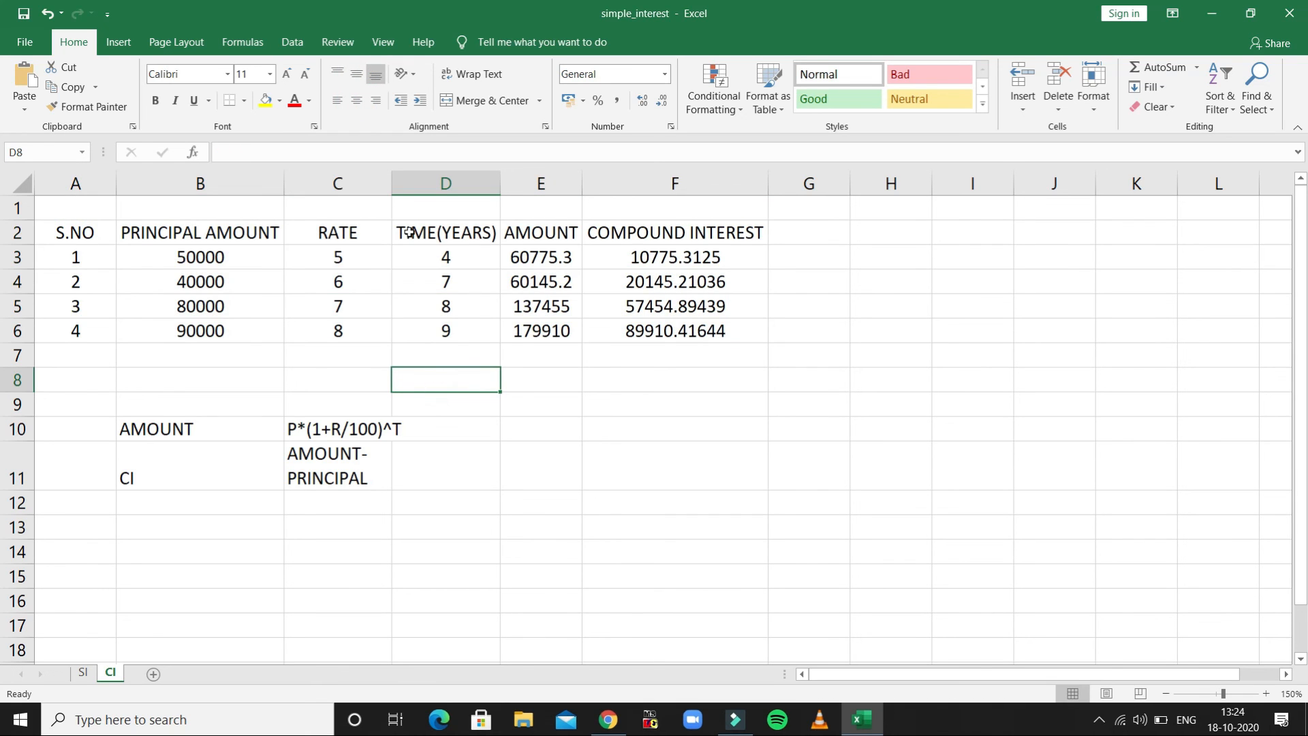